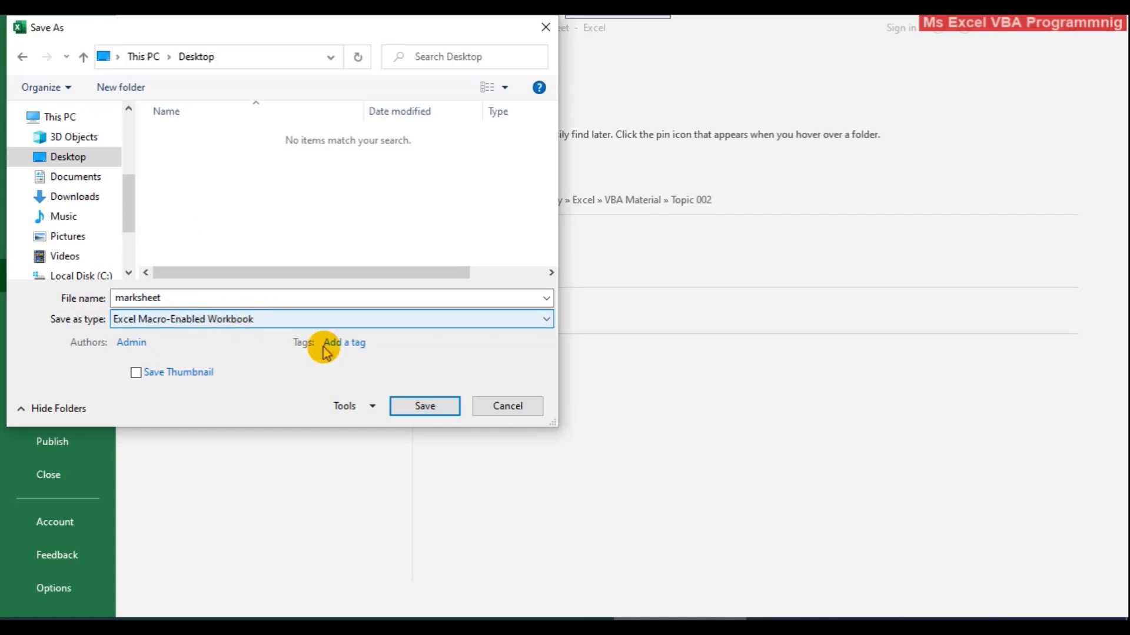
Save the workbook to the Desktop as marksheet in the Excel Macro-Enabled Workbook format.
click(435, 407)
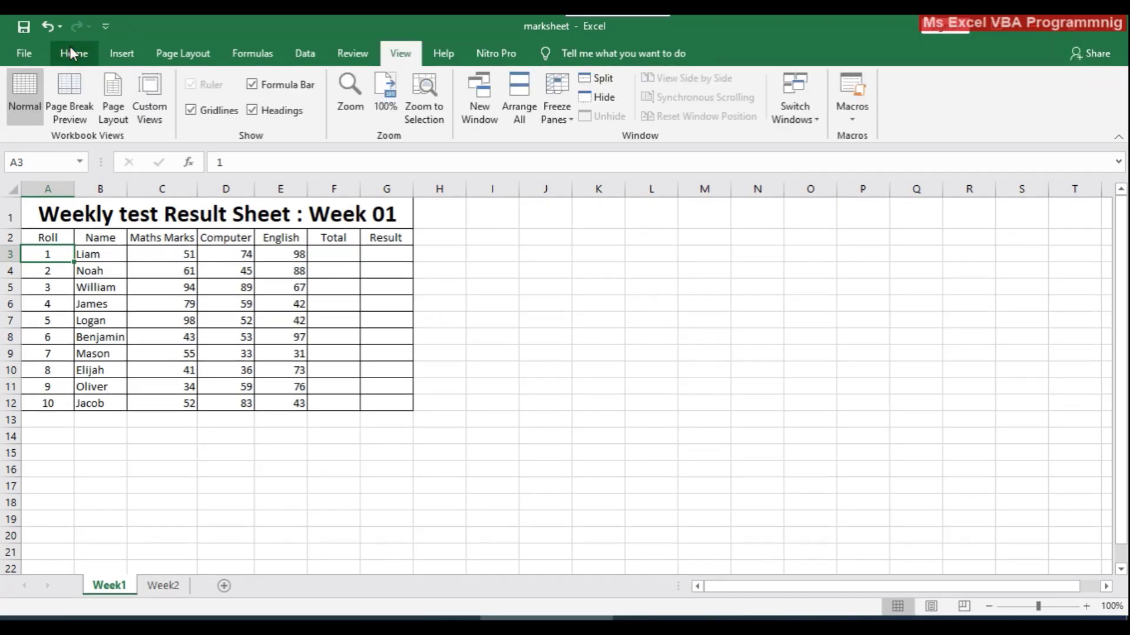
click(72, 53)
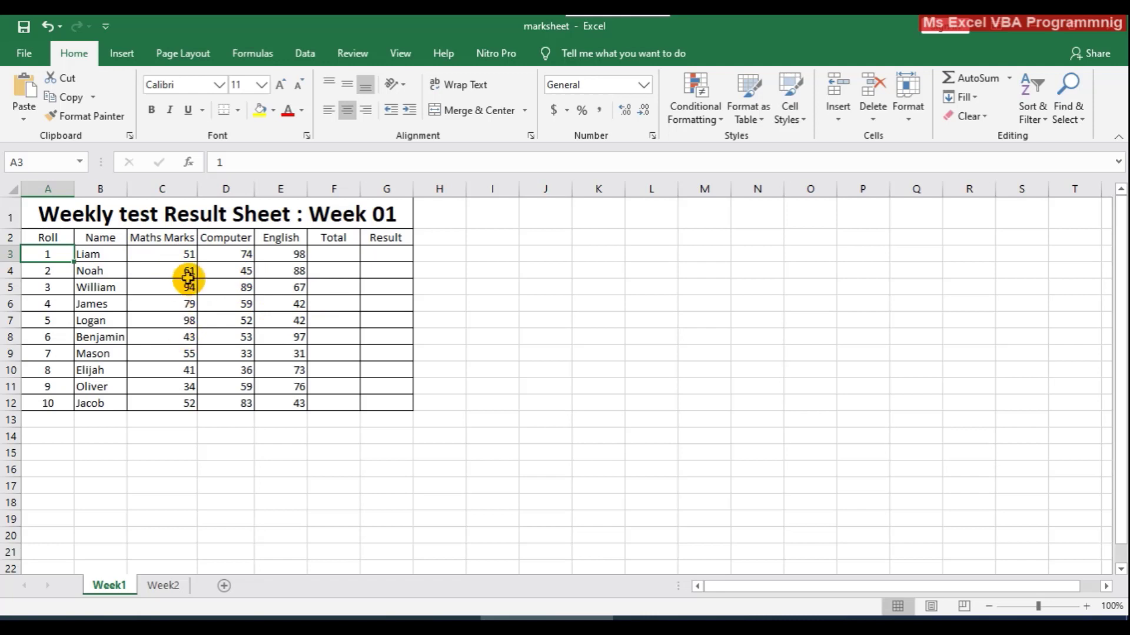
drag(343, 251, 345, 416)
click(390, 260)
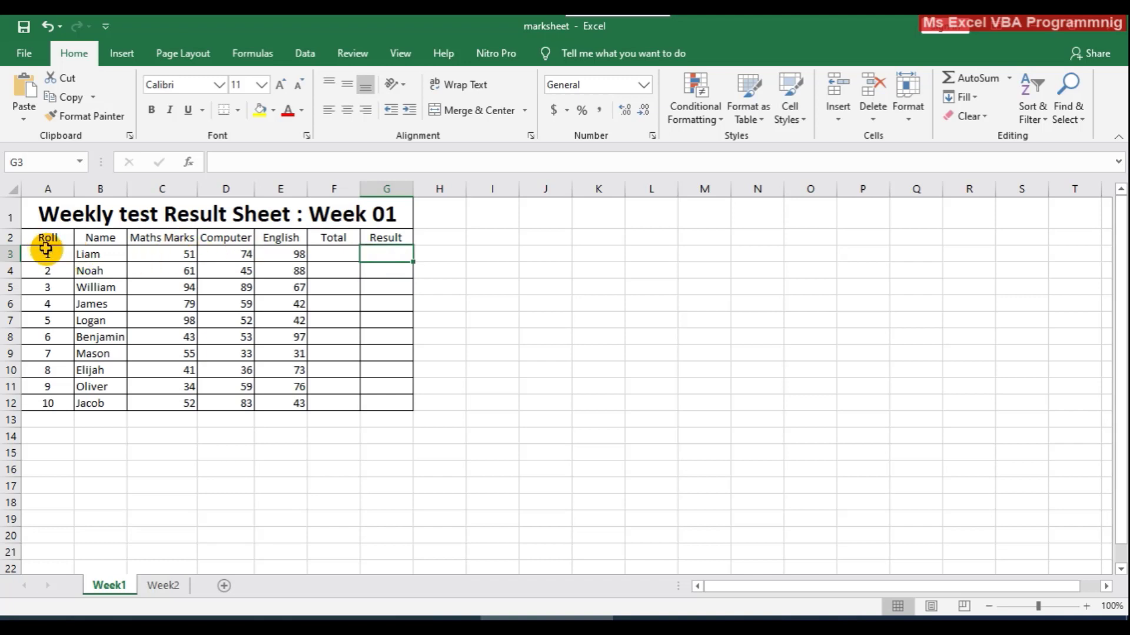
drag(42, 254, 273, 396)
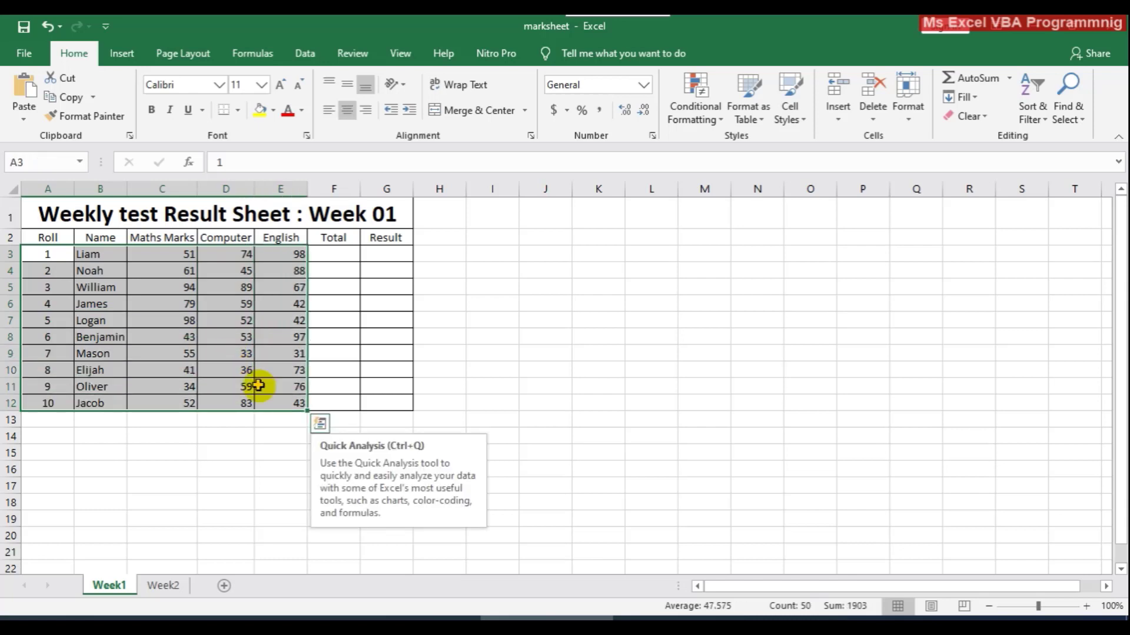
click(49, 252)
drag(336, 253, 375, 398)
click(334, 271)
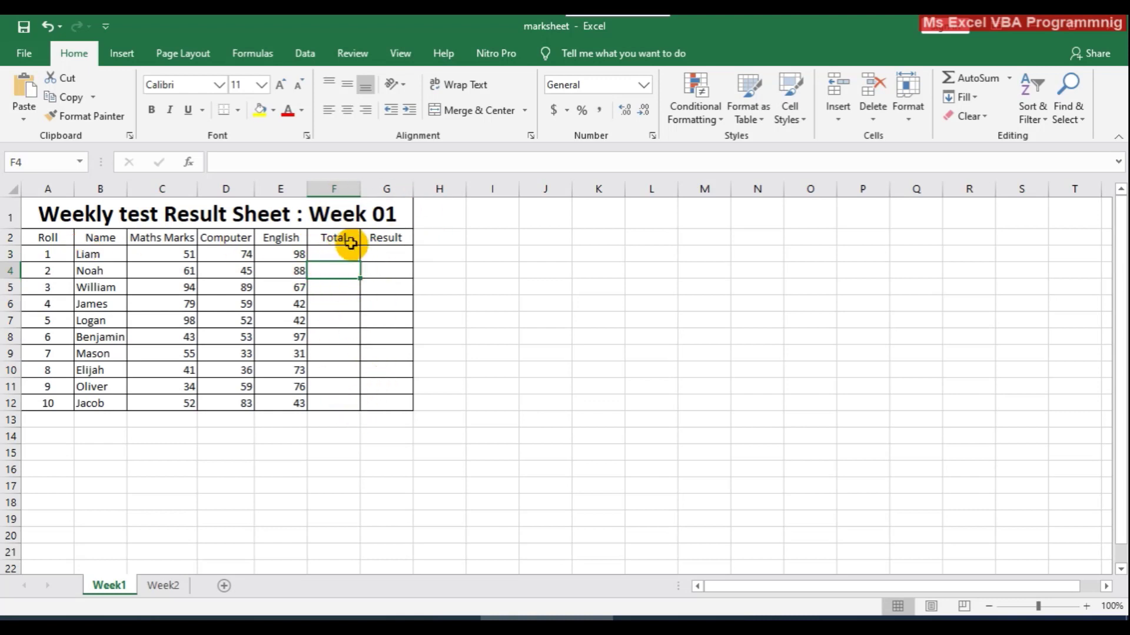
click(342, 258)
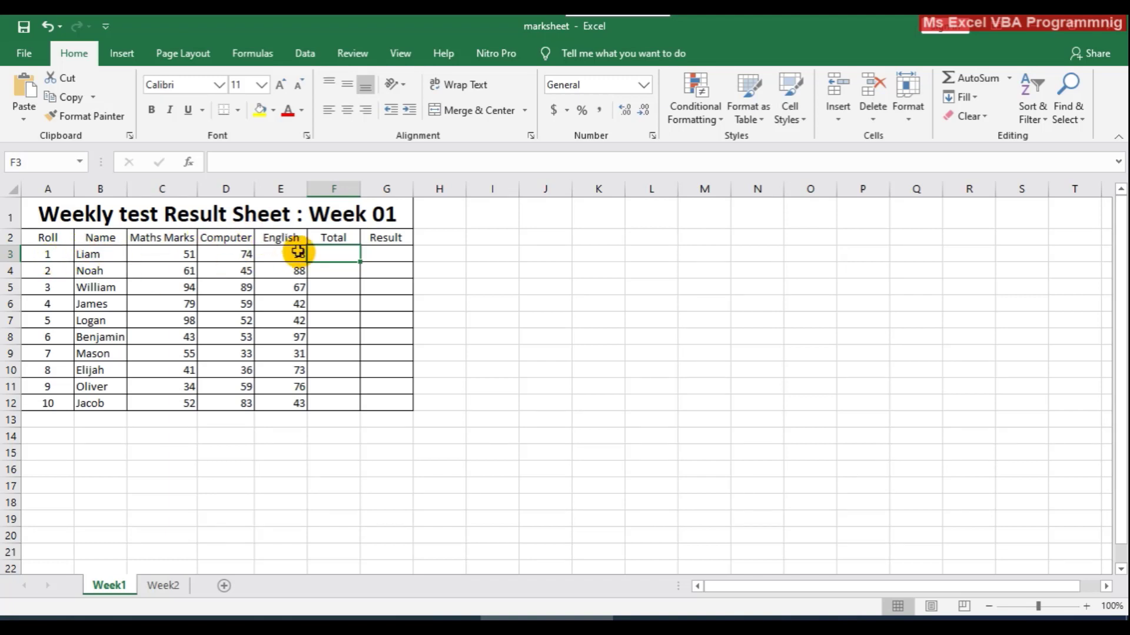
Select the first roll number in cell A3 and turn on relative references for macro recording.
click(46, 252)
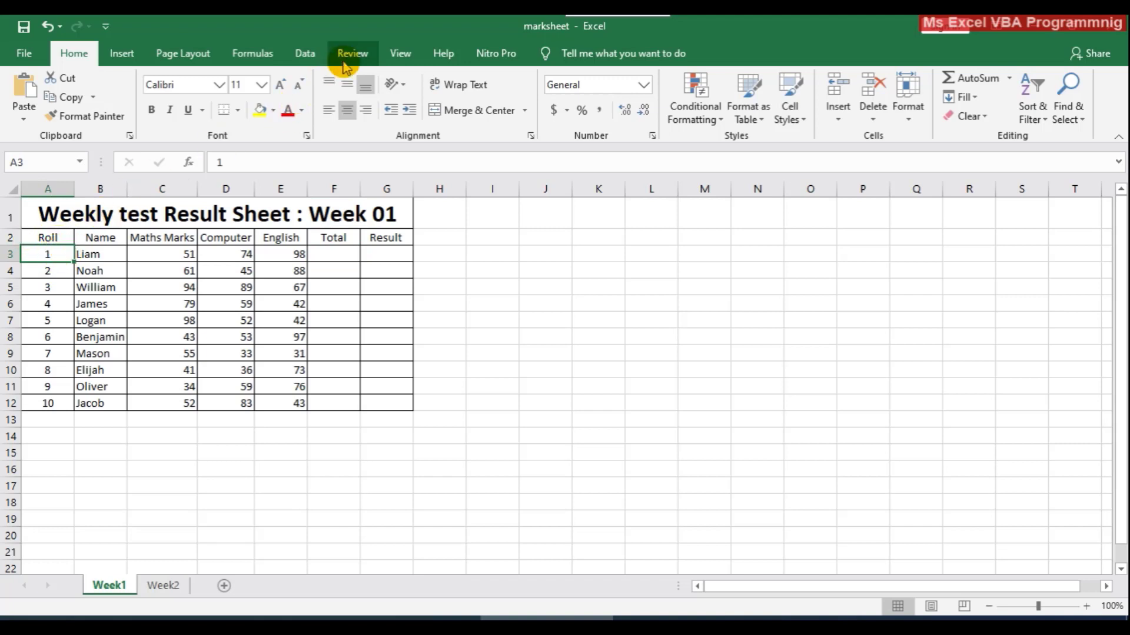
click(412, 53)
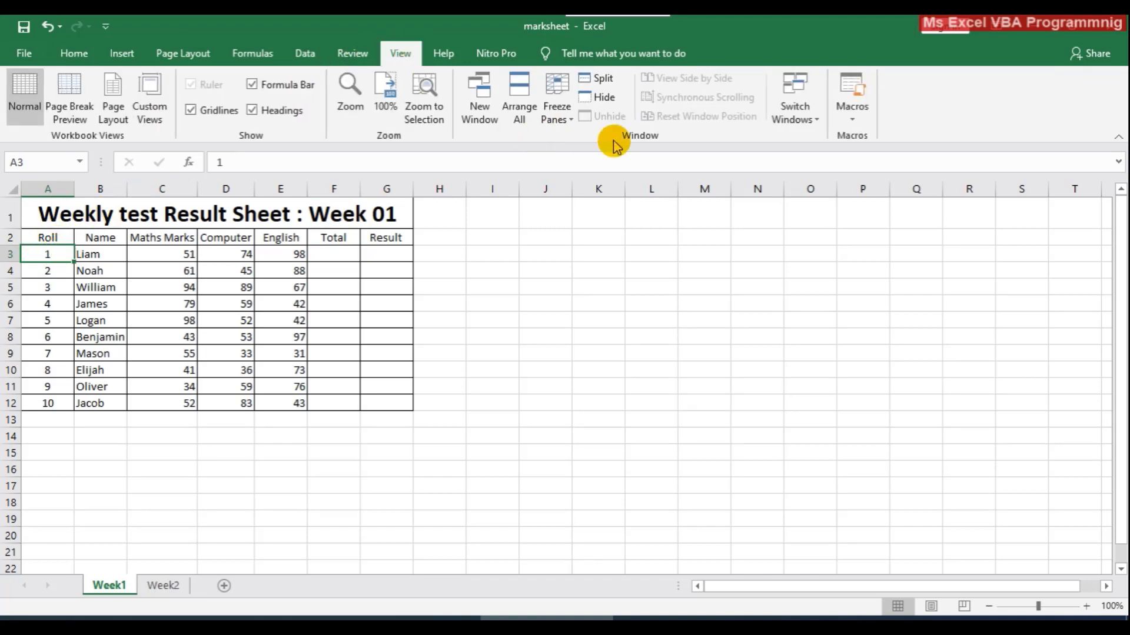
click(859, 119)
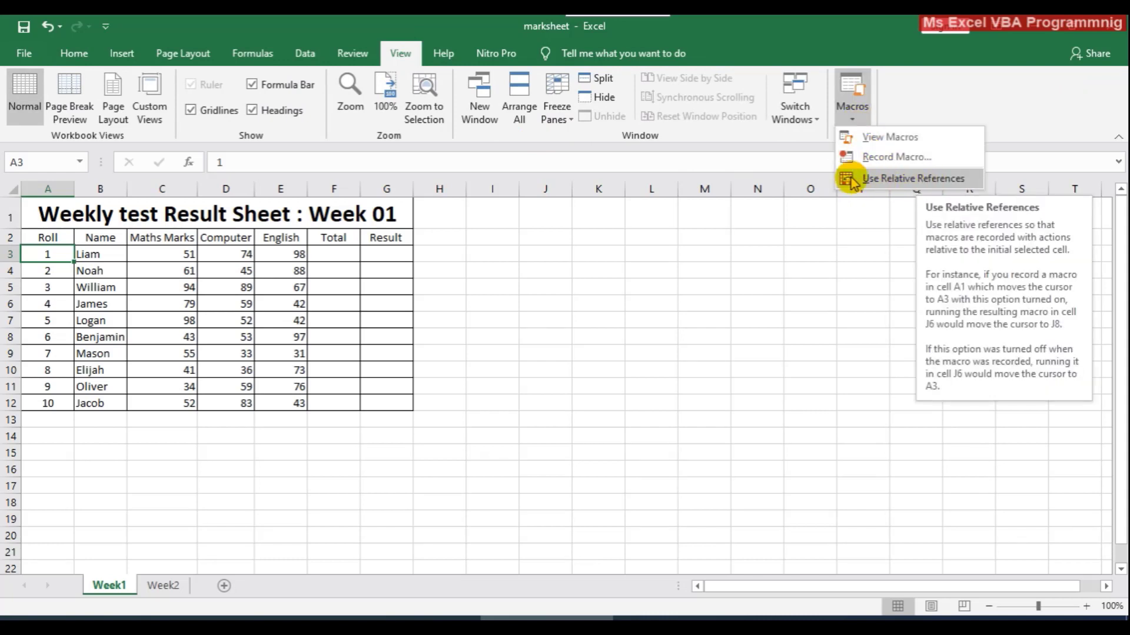
click(892, 181)
click(857, 115)
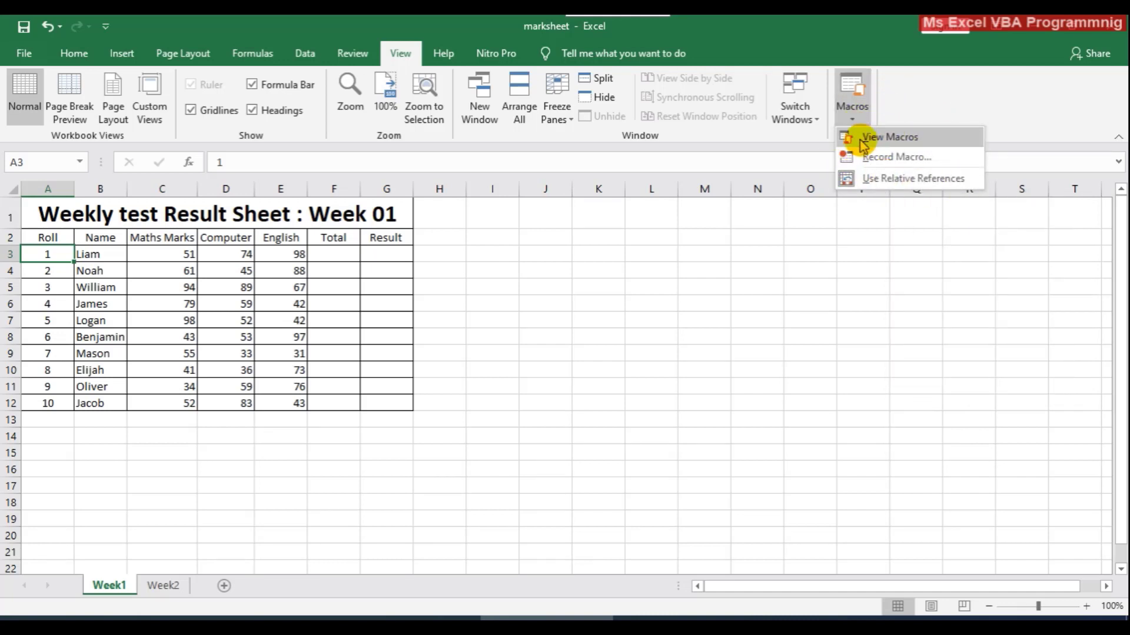
click(881, 179)
click(857, 112)
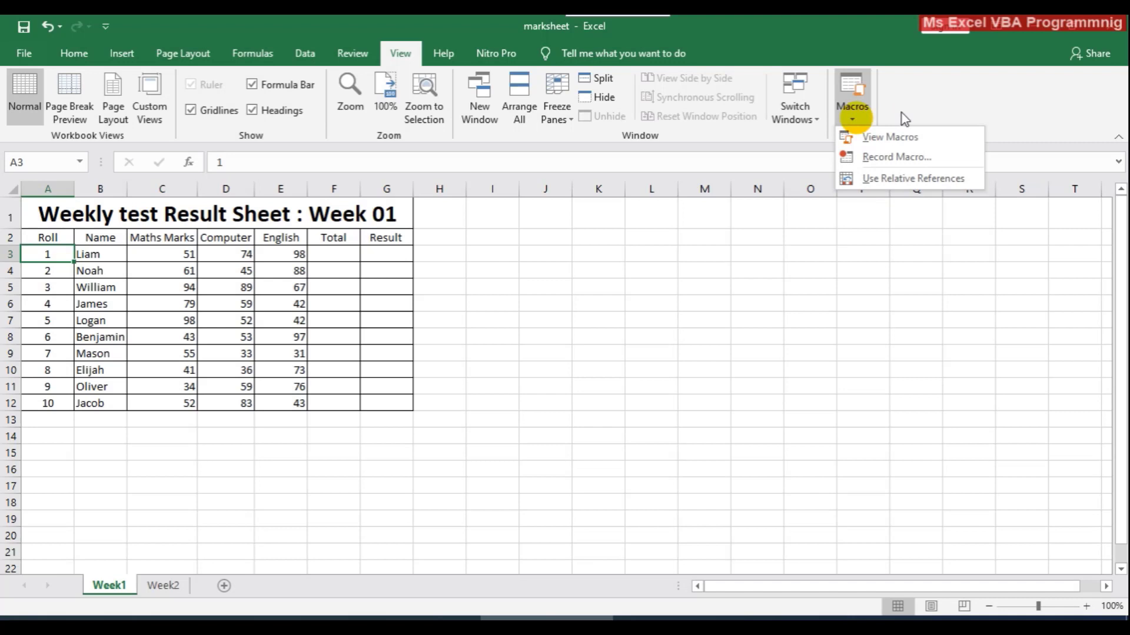
click(876, 155)
click(857, 115)
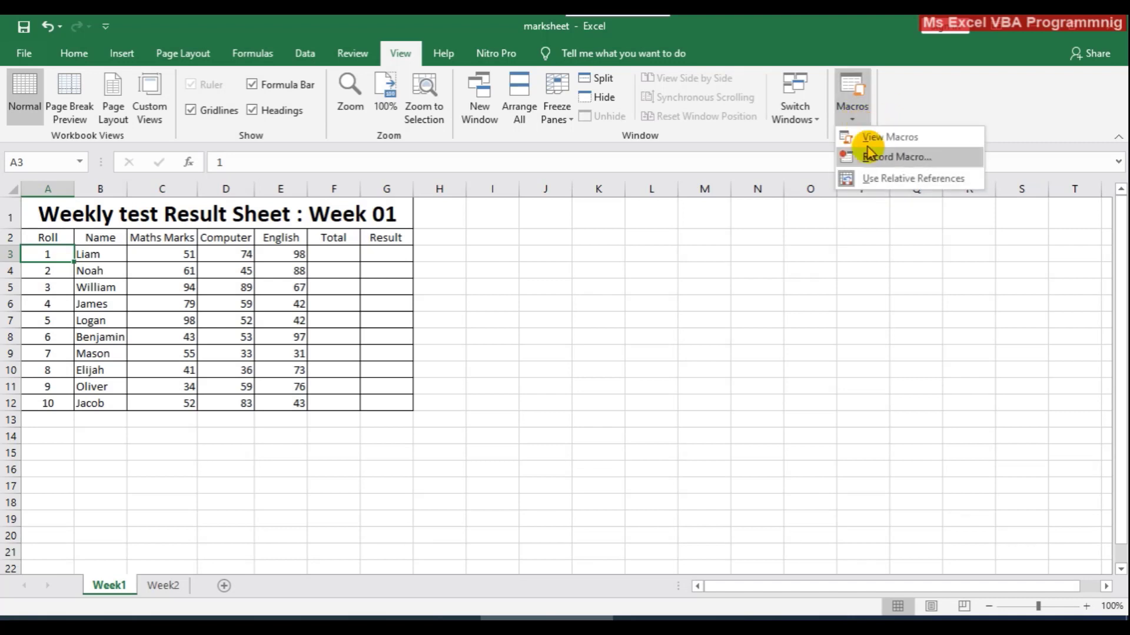
Start recording a macro named CalcMarks, stored in this workbook, with Ctrl+q as its shortcut.
click(897, 157)
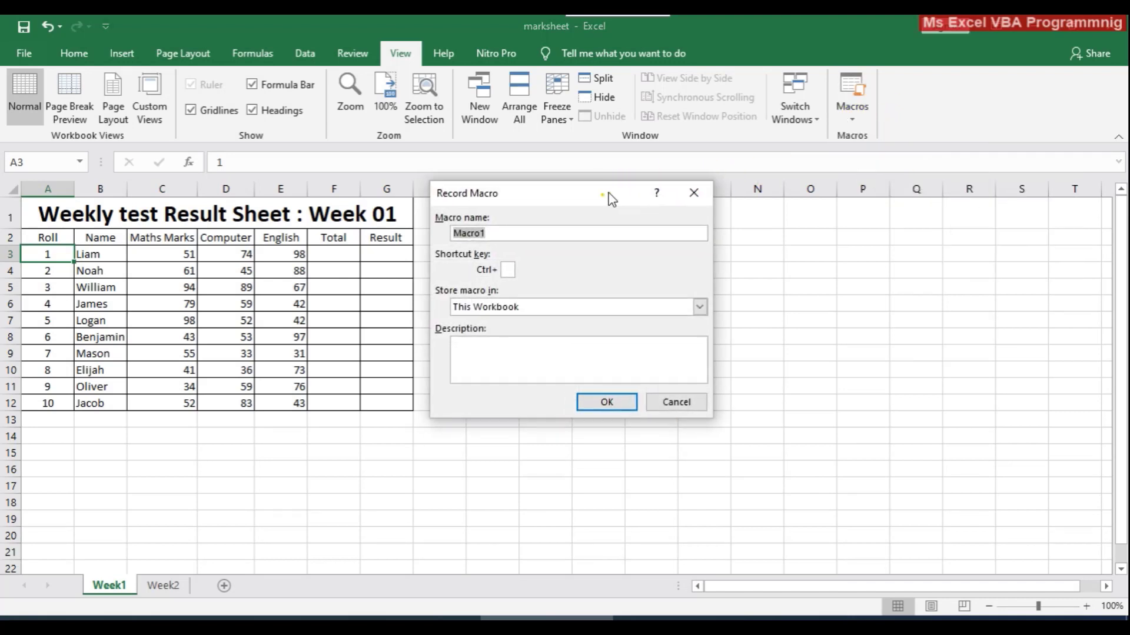
drag(608, 190, 801, 182)
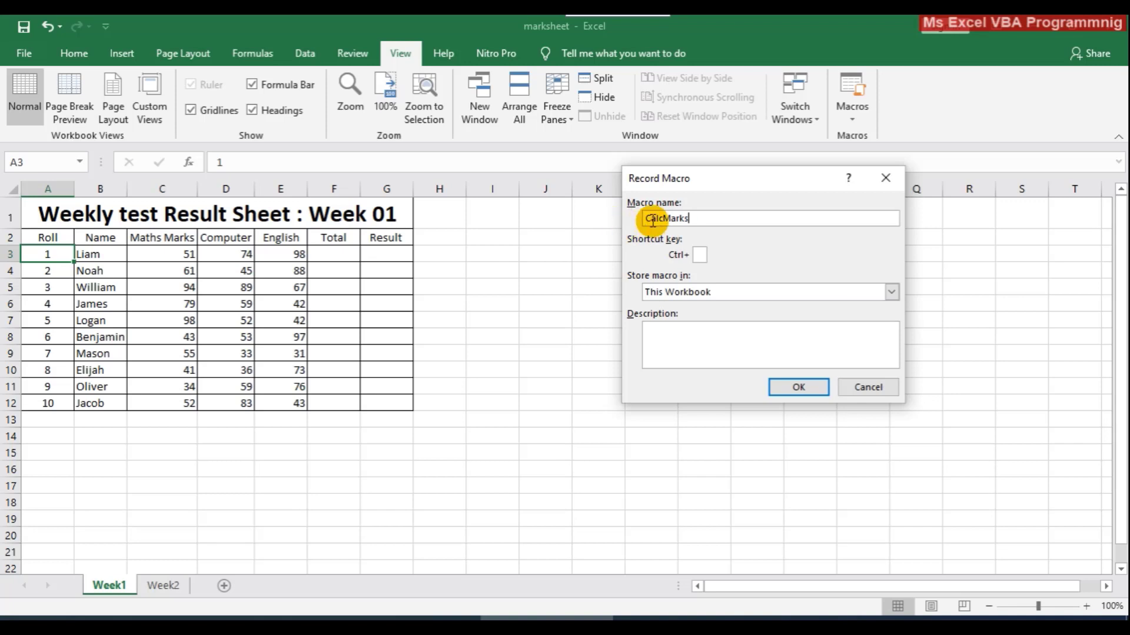
click(701, 256)
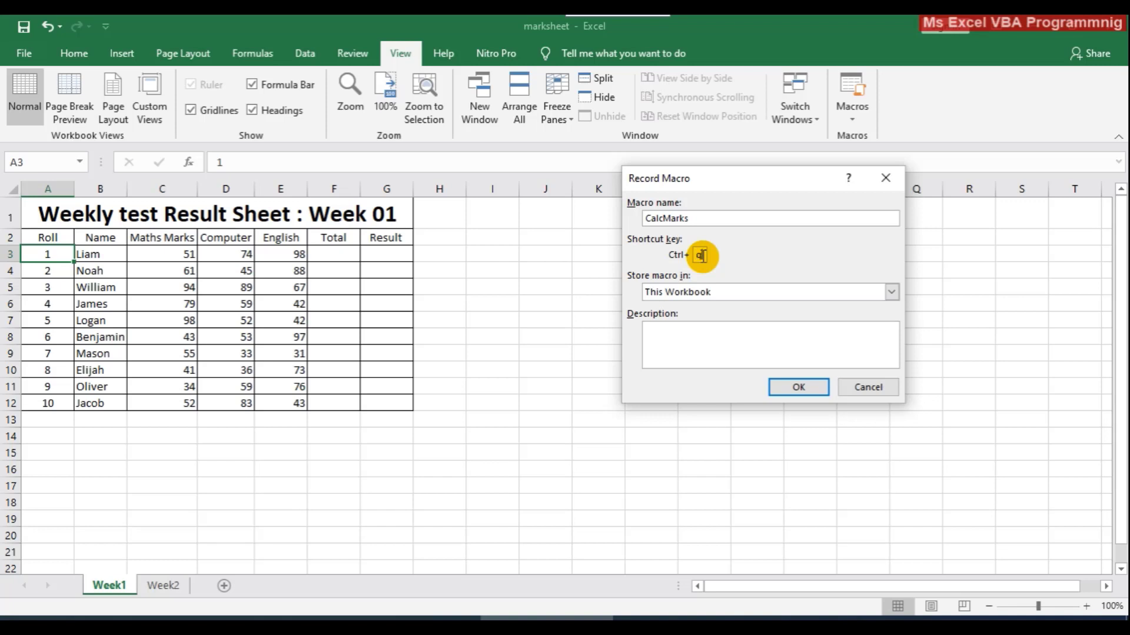
click(798, 386)
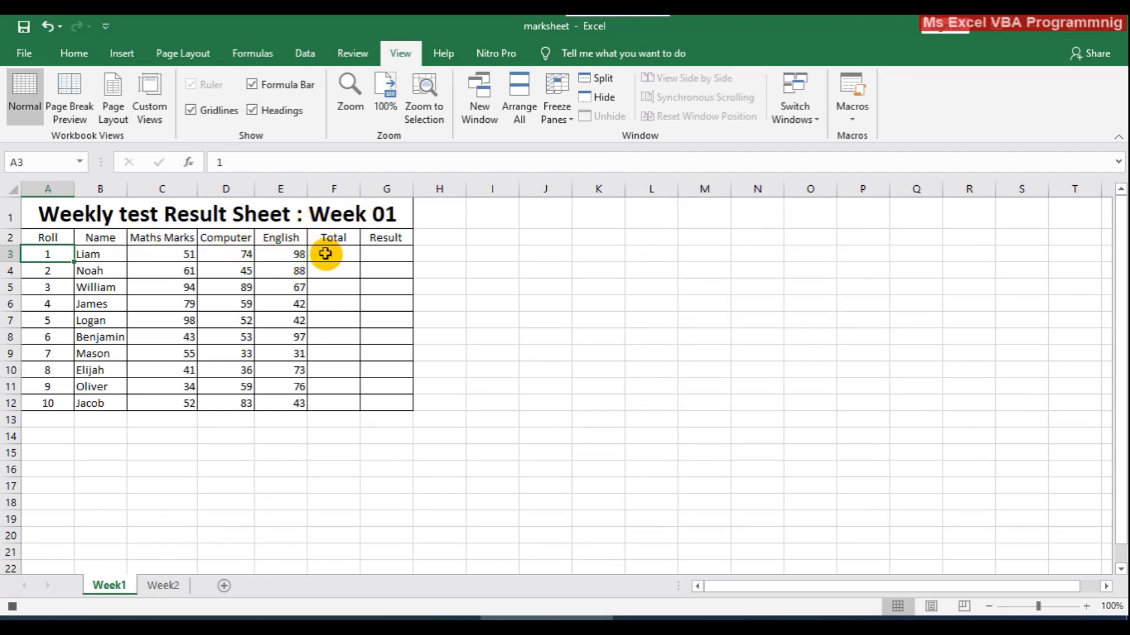
Enter =SUM(C3:E3) as the first student's total in F3 and fill the formula down to F12.
click(325, 253)
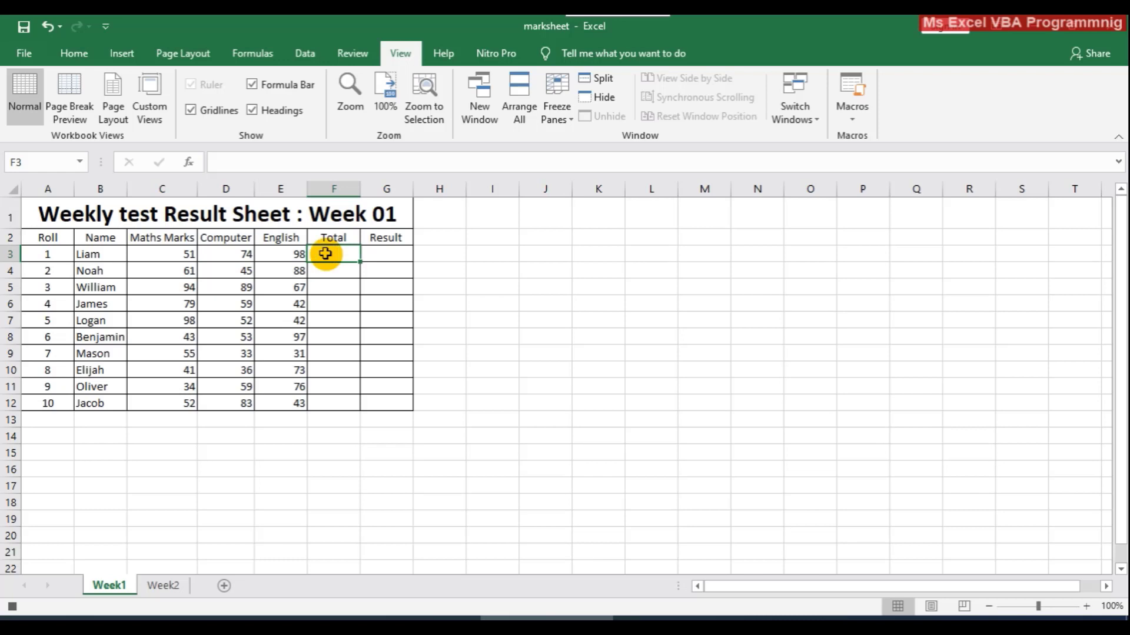
text(=sum)
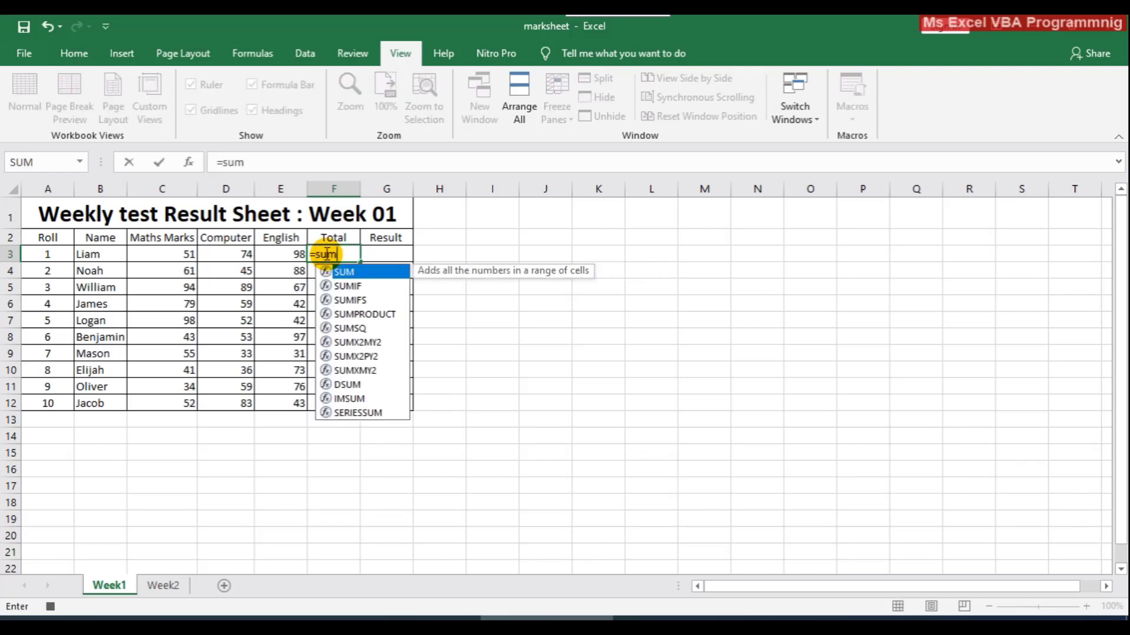
key(Tab)
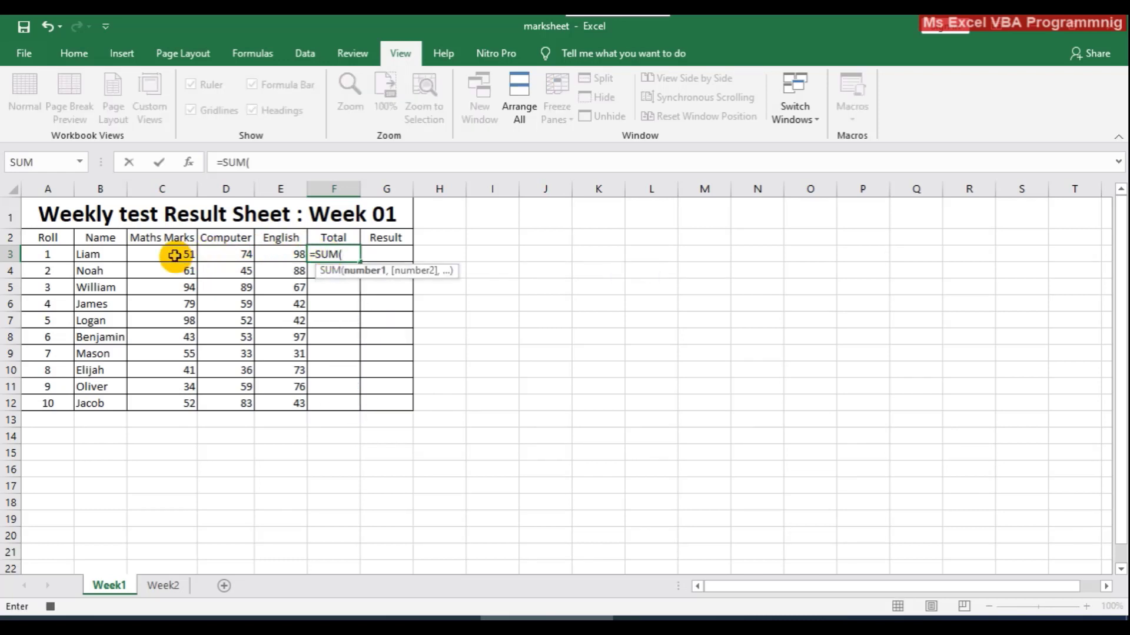
drag(177, 252, 277, 259)
key(Return)
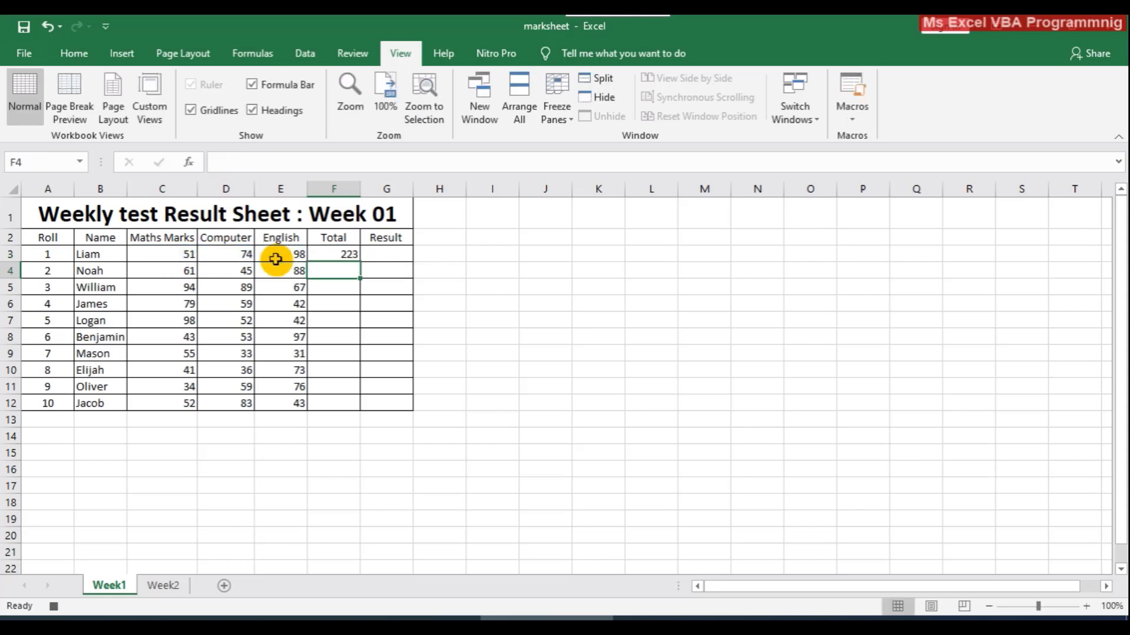
click(334, 252)
drag(360, 262, 349, 408)
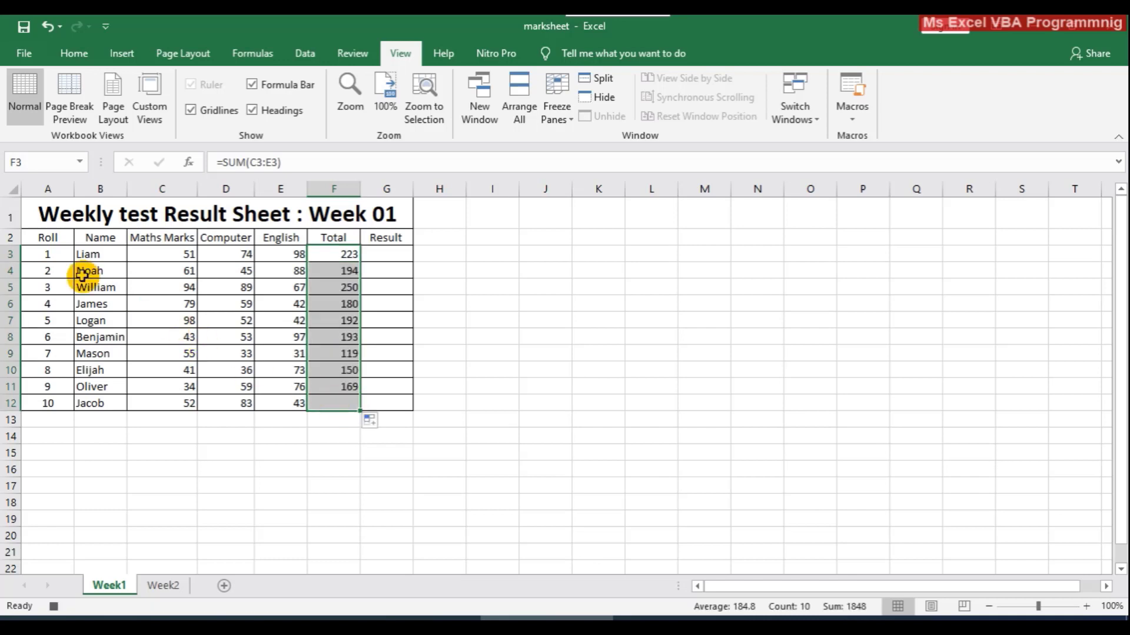
Enter =IF(MIN(C3:E3)<40,"Fail","Pass") as the first result in G3 and fill the formula down to G12.
click(404, 256)
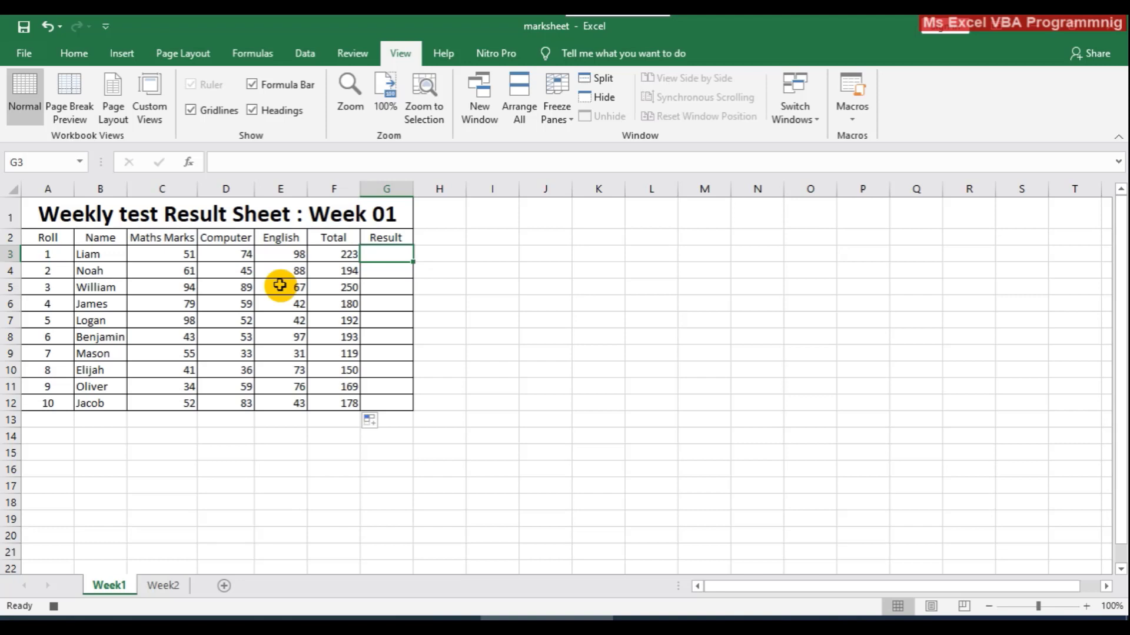
text(=)
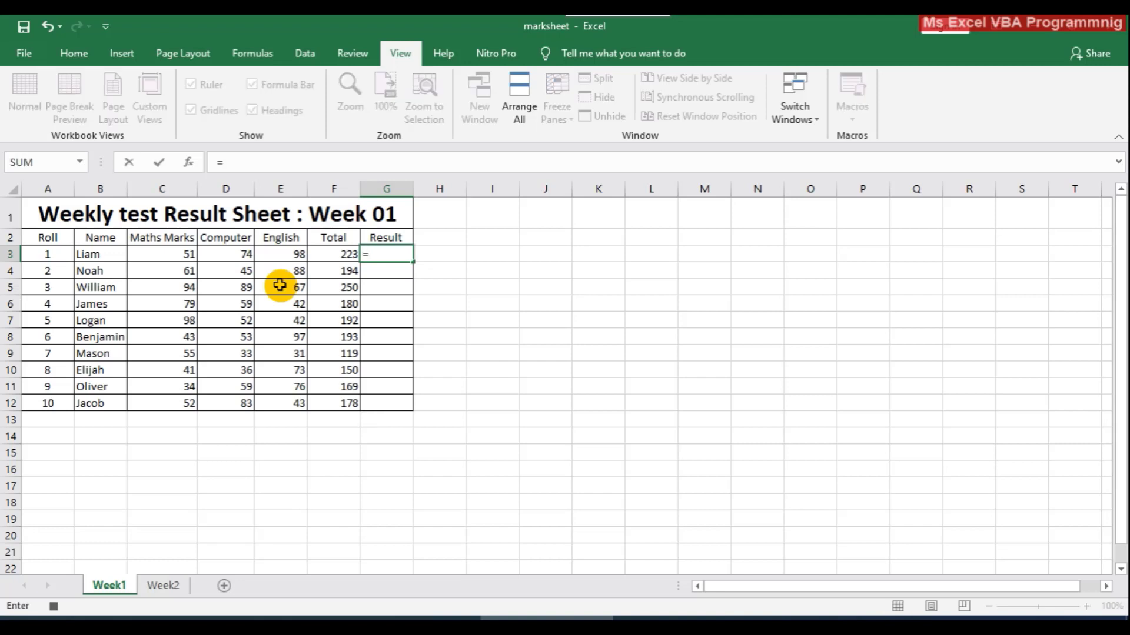
text(if()
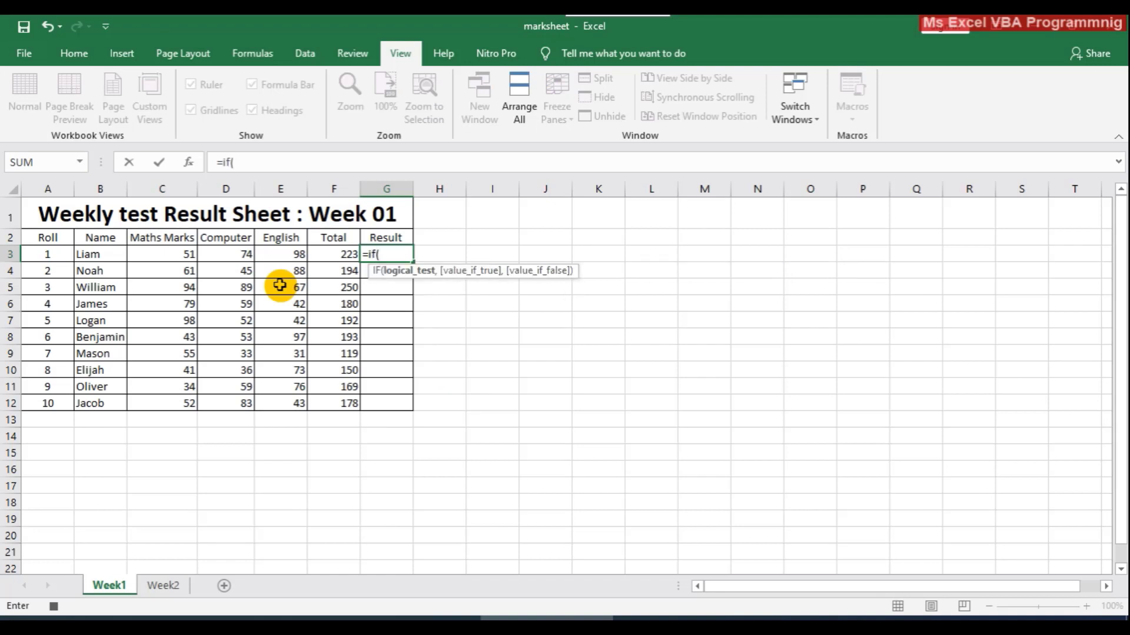
text(min()
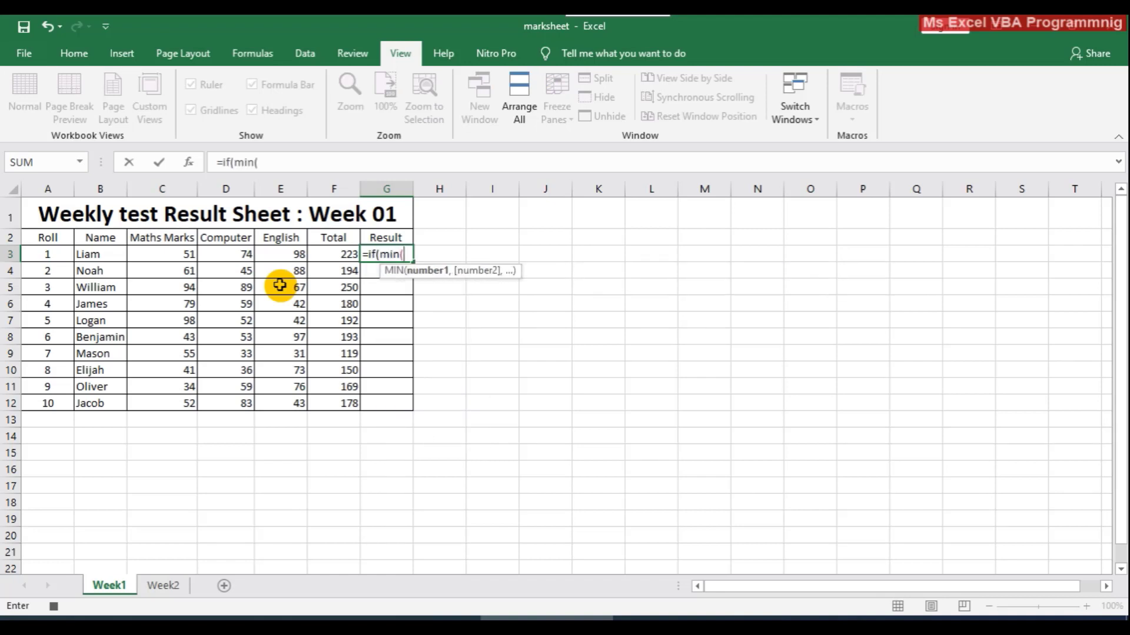
drag(192, 254, 298, 252)
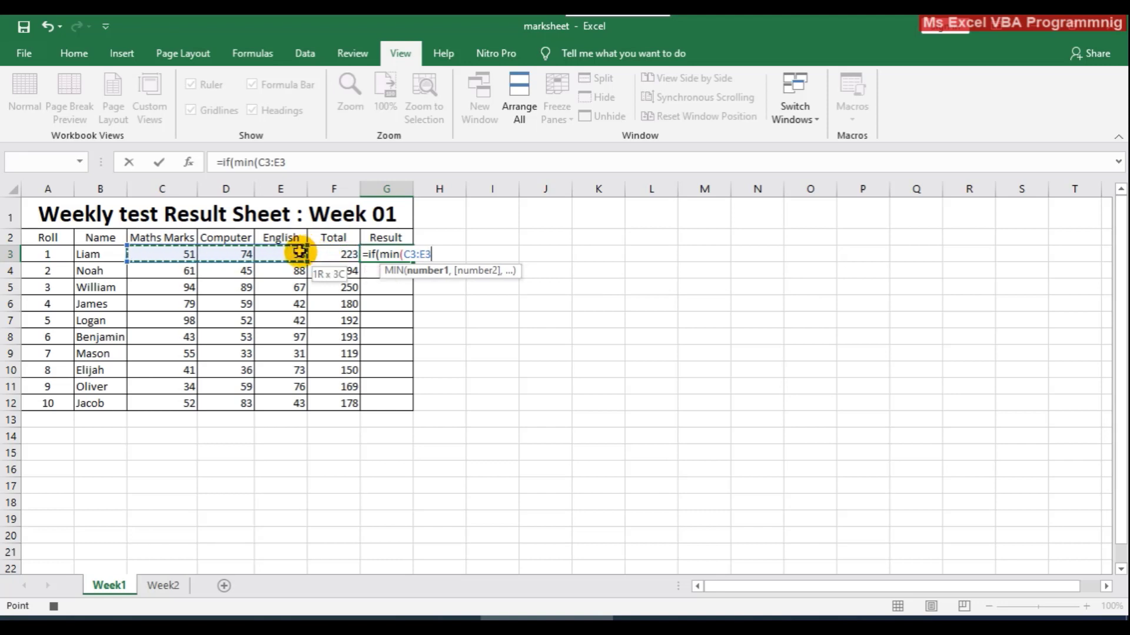
text())
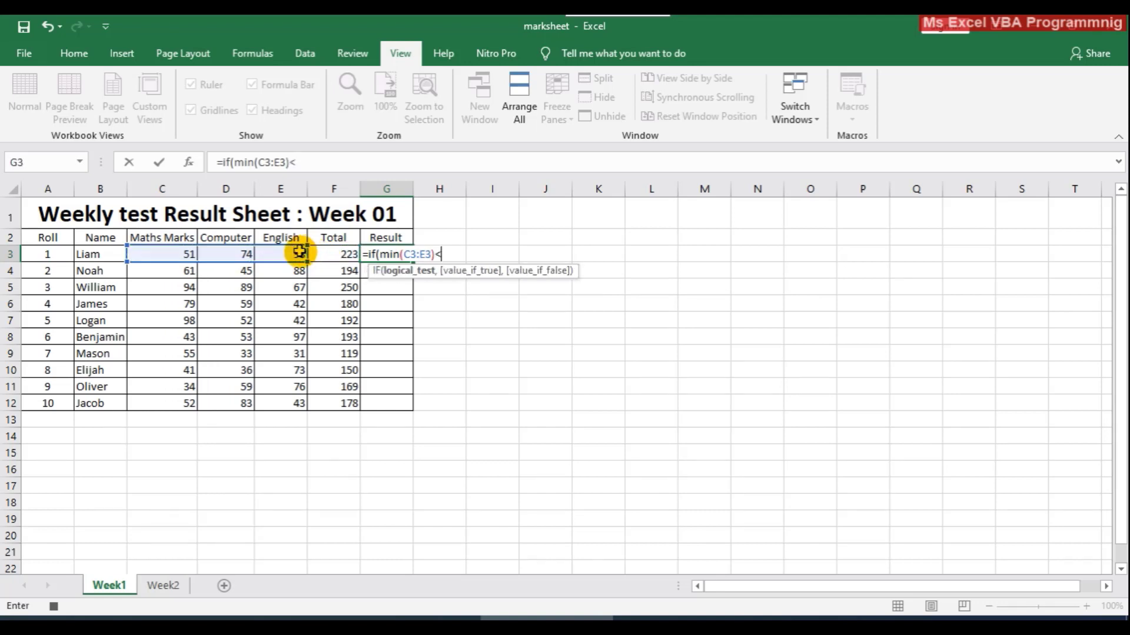
text(<40,"Fail)
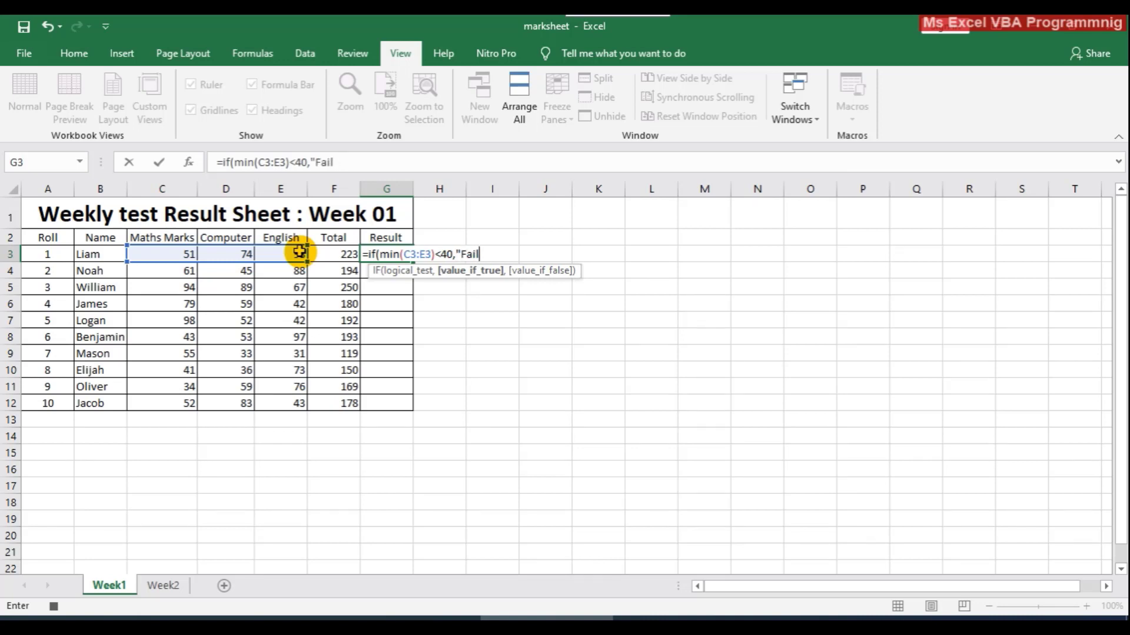
text(","Pass")
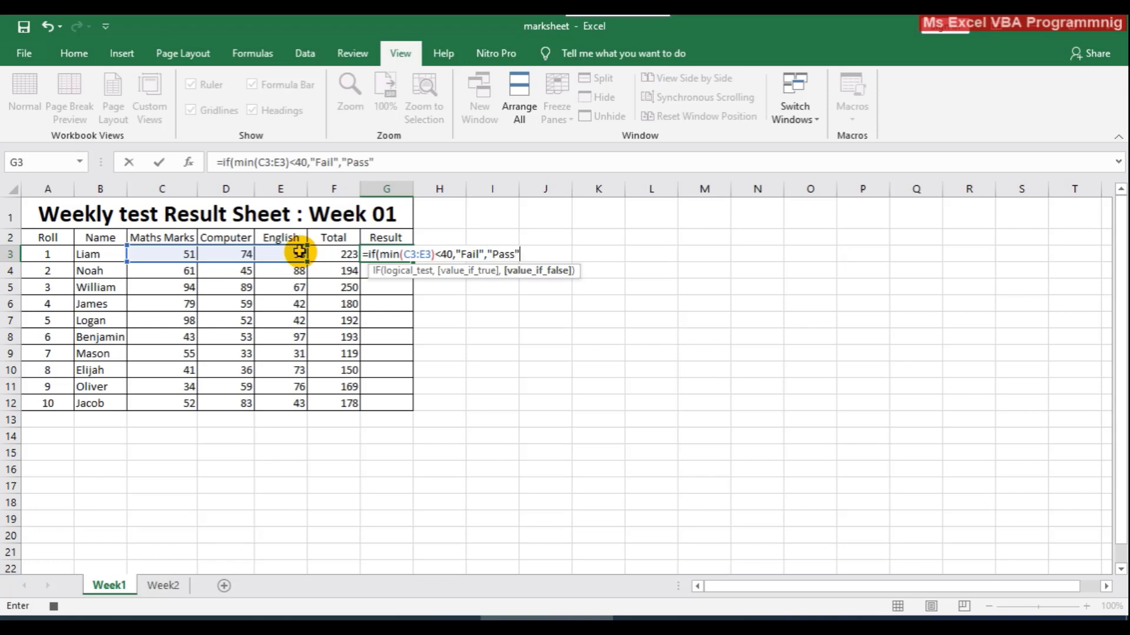
text())
key(Return)
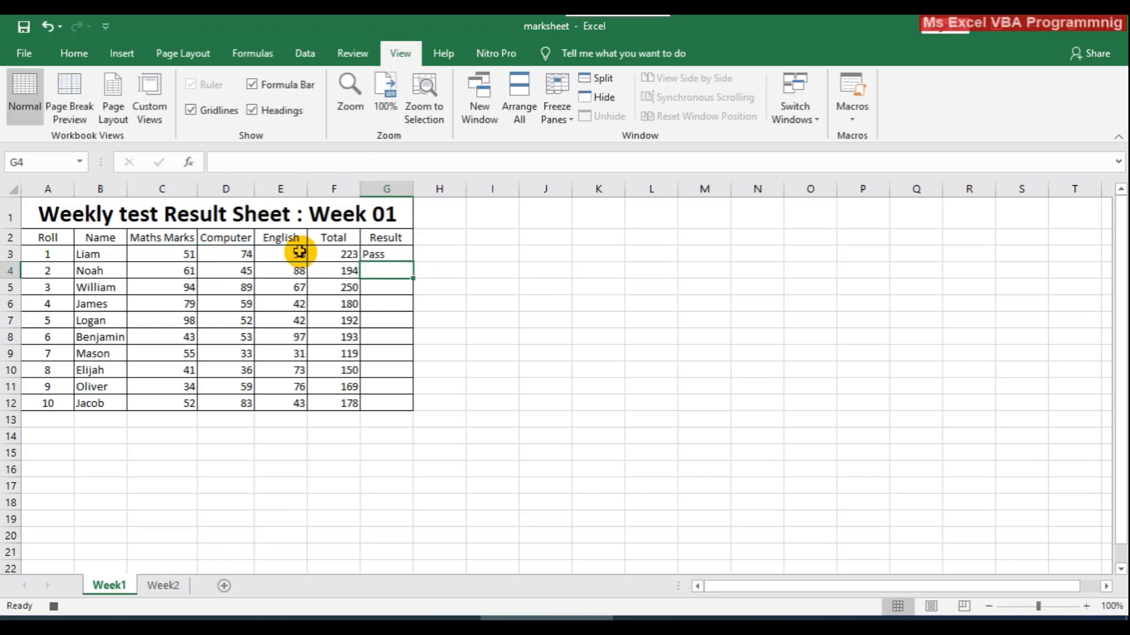
click(403, 253)
double_click(413, 262)
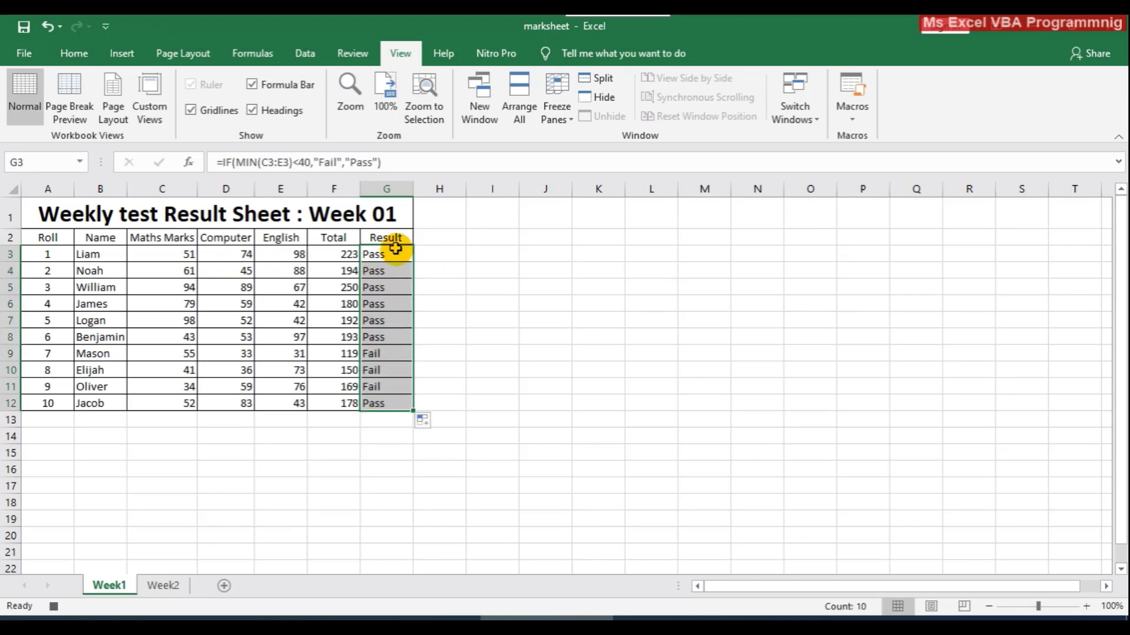
Center the Pass/Fail results in G3:G12 horizontally.
drag(395, 249, 379, 402)
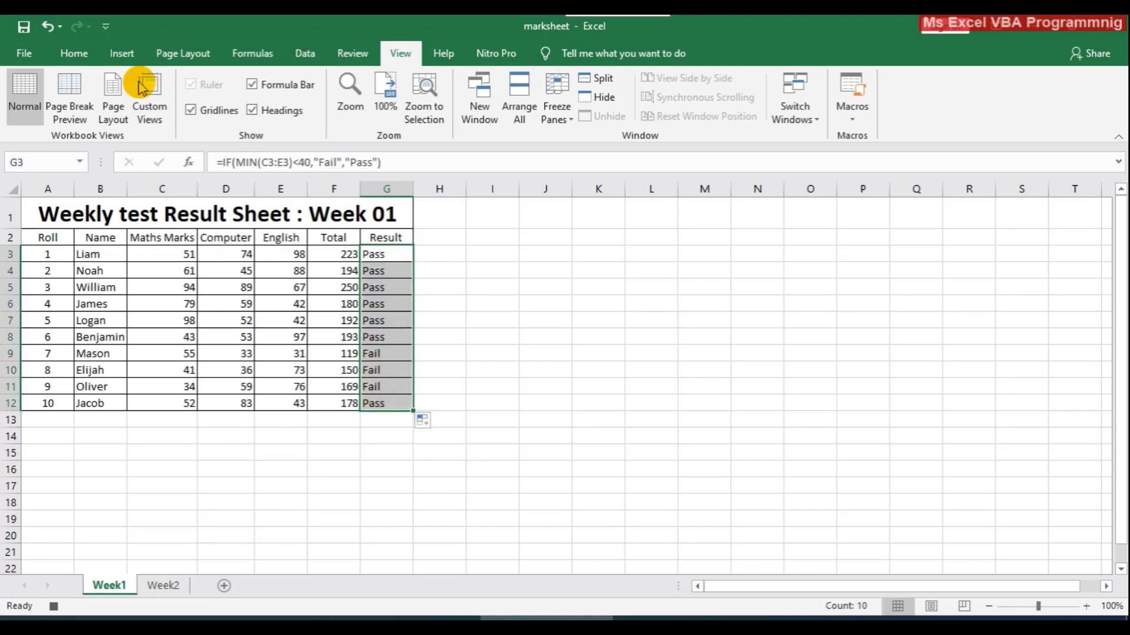
click(69, 54)
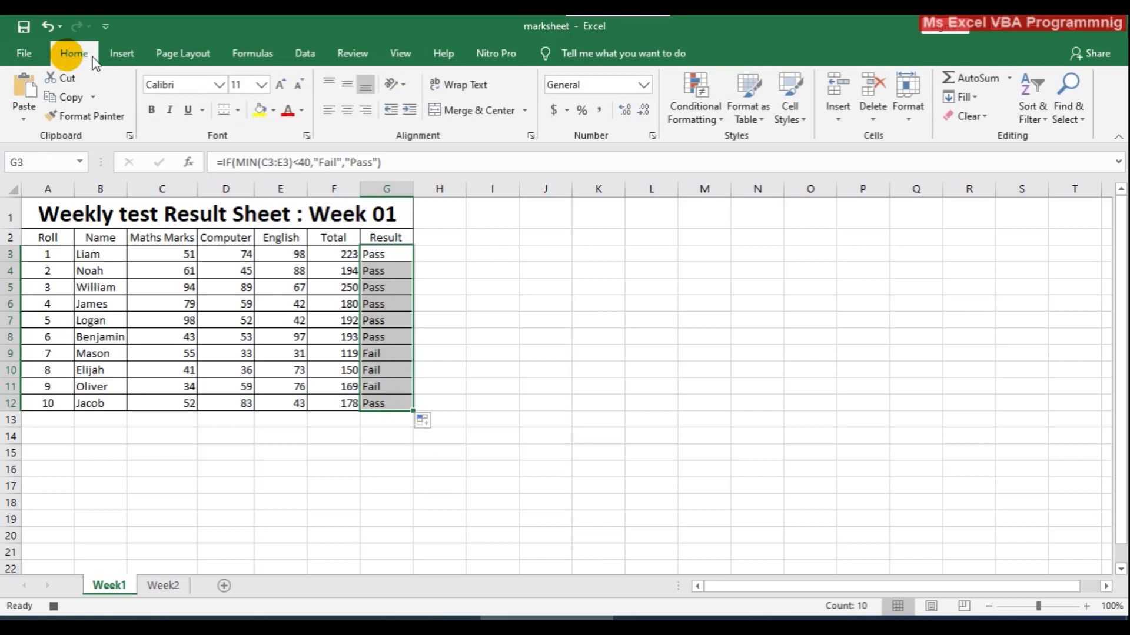
click(347, 110)
Start a conditional formatting rule for G3:G12 that formats only cells whose value is equal to Fail.
click(387, 254)
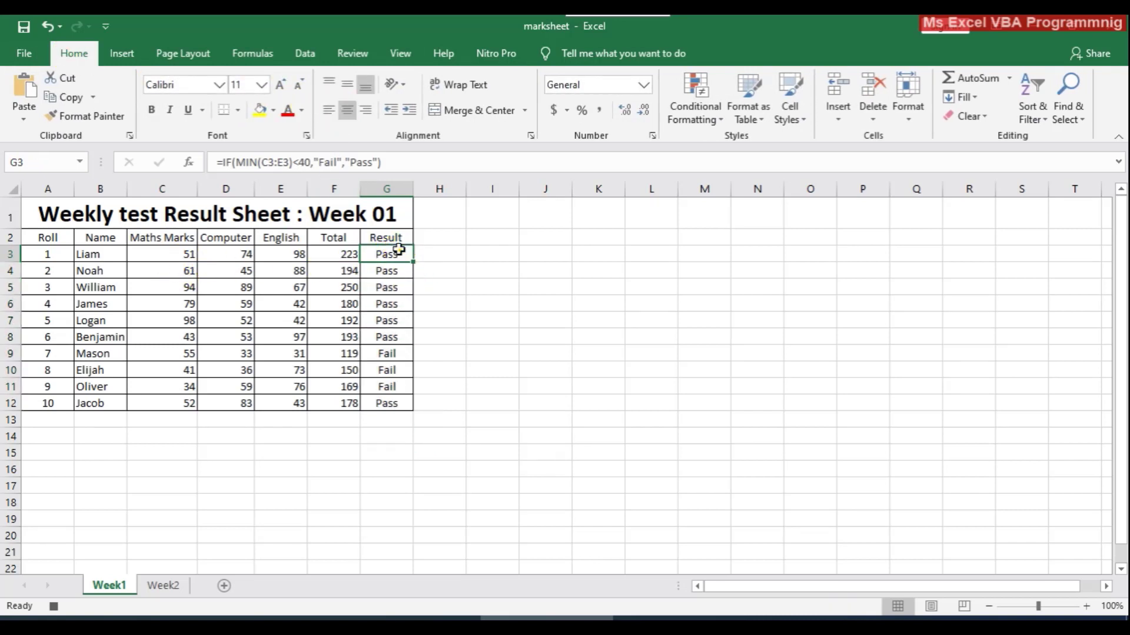
drag(398, 250, 404, 400)
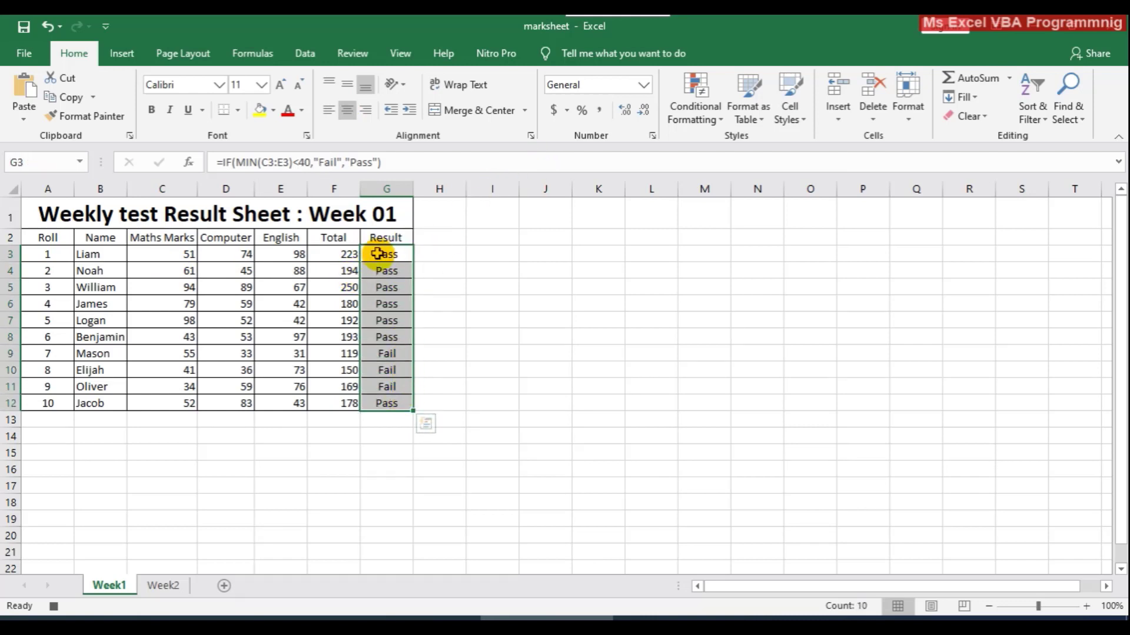
drag(377, 253, 383, 403)
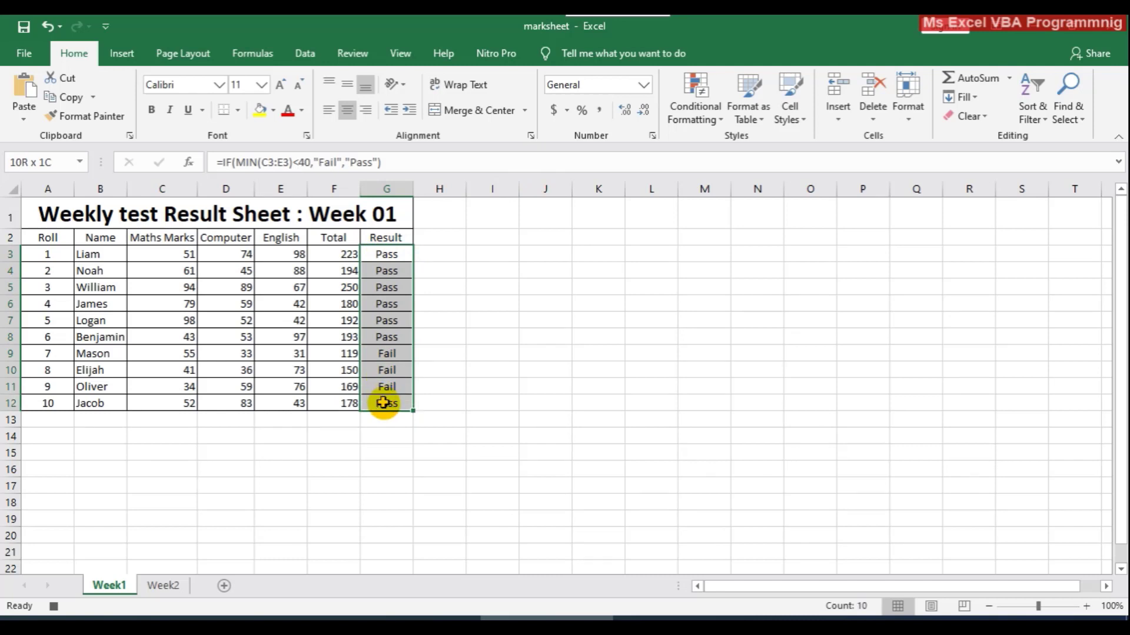
click(718, 121)
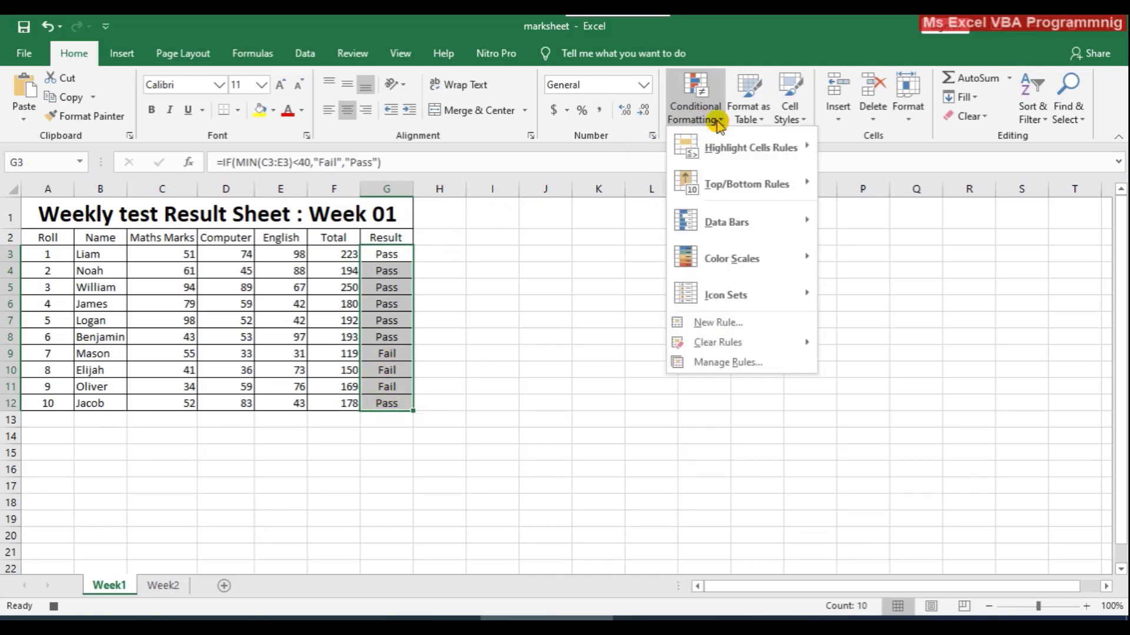
click(719, 323)
drag(692, 157, 710, 123)
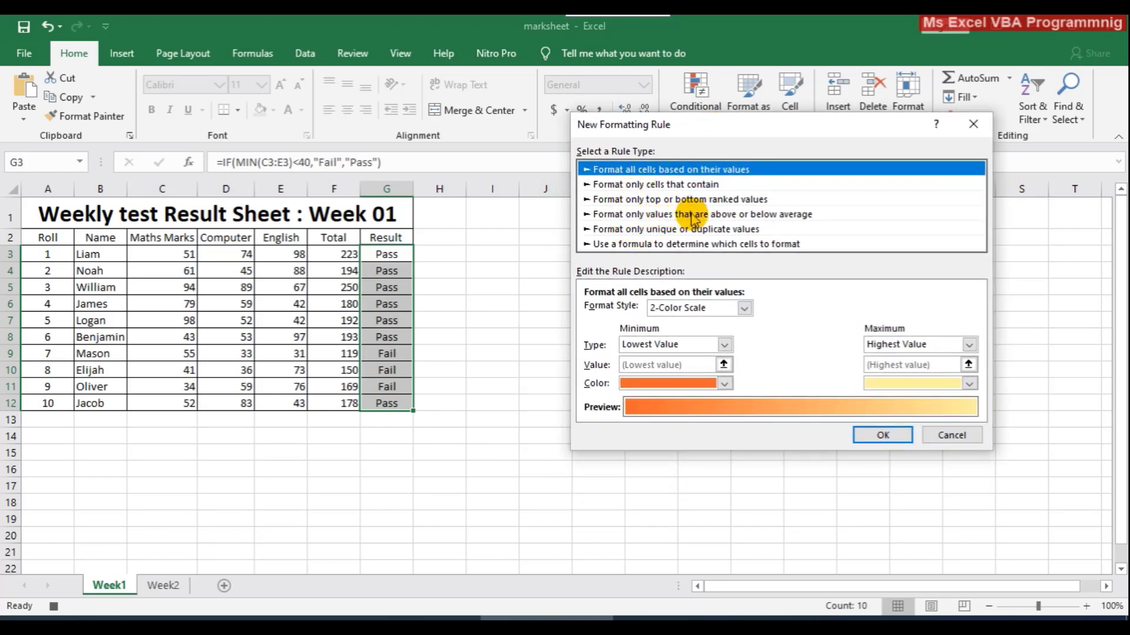
click(749, 216)
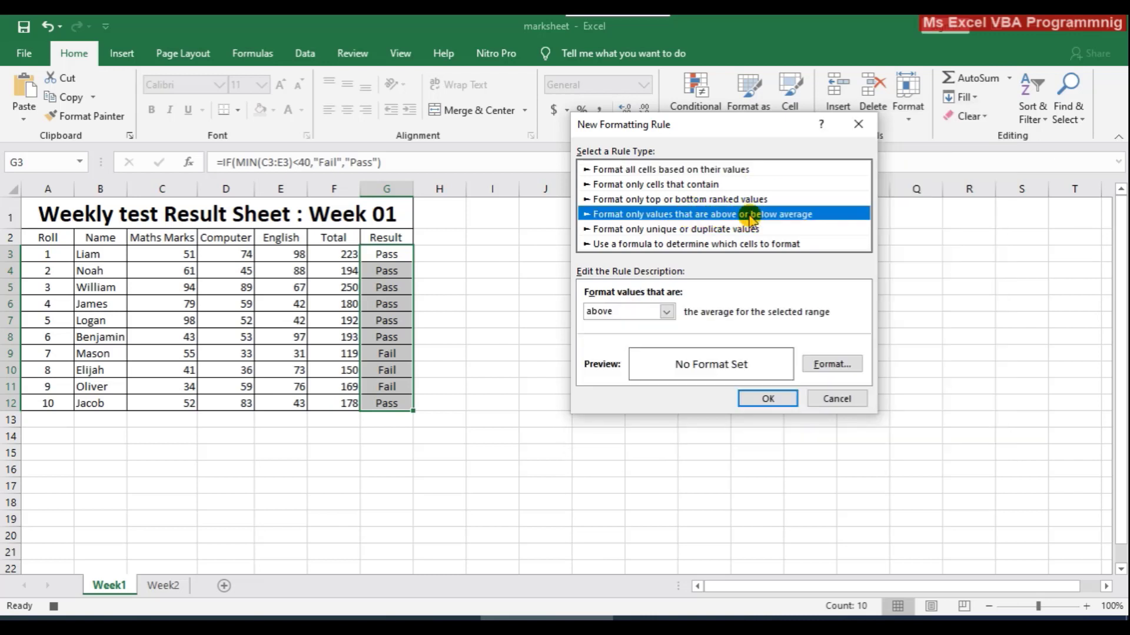
click(715, 200)
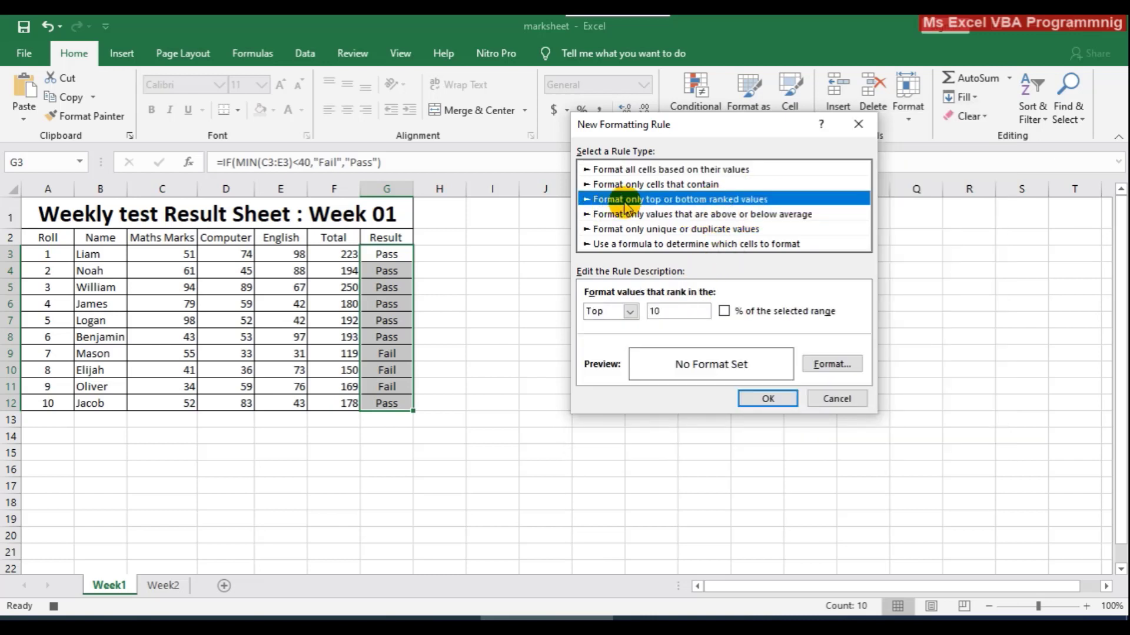
click(652, 184)
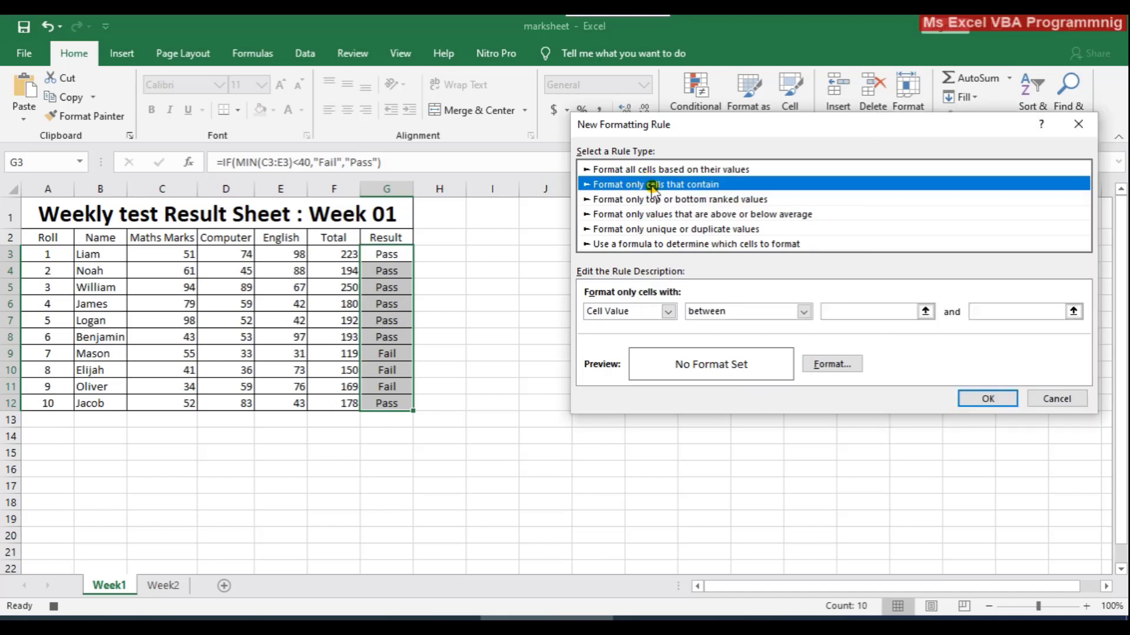
click(721, 318)
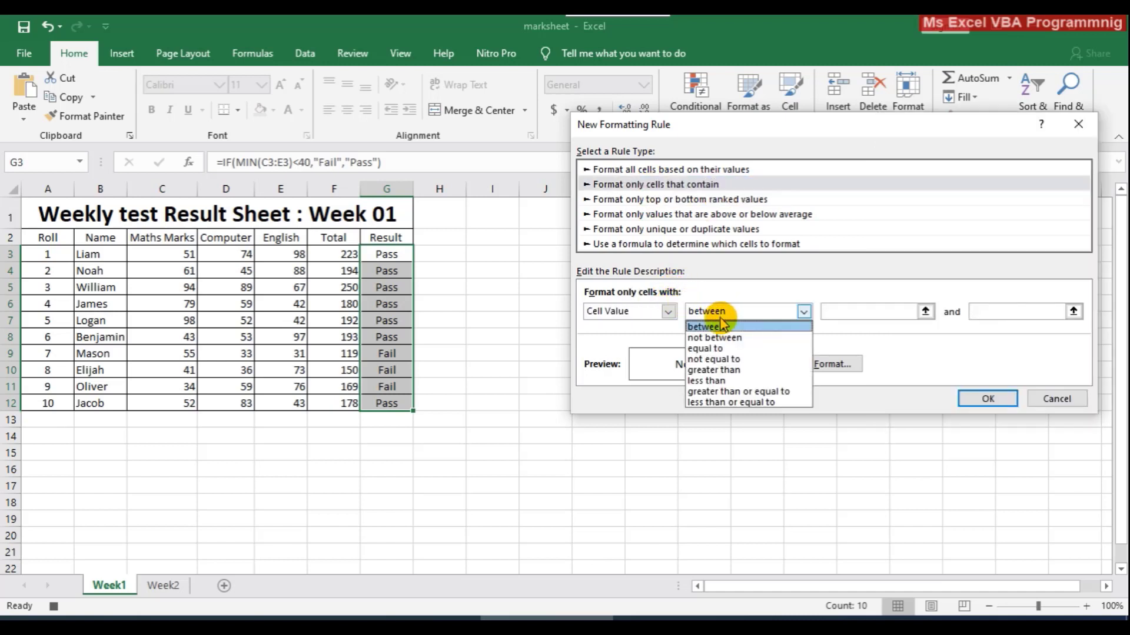
click(715, 343)
click(865, 308)
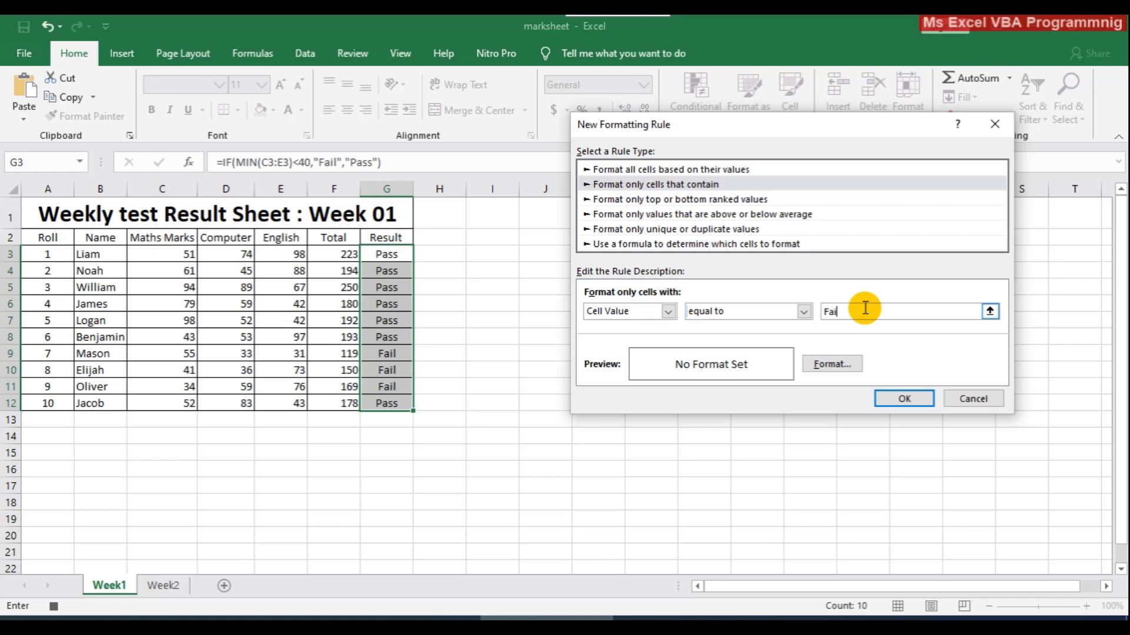
Give the Fail rule a white font and a dark red fill, and apply it to the results.
click(839, 363)
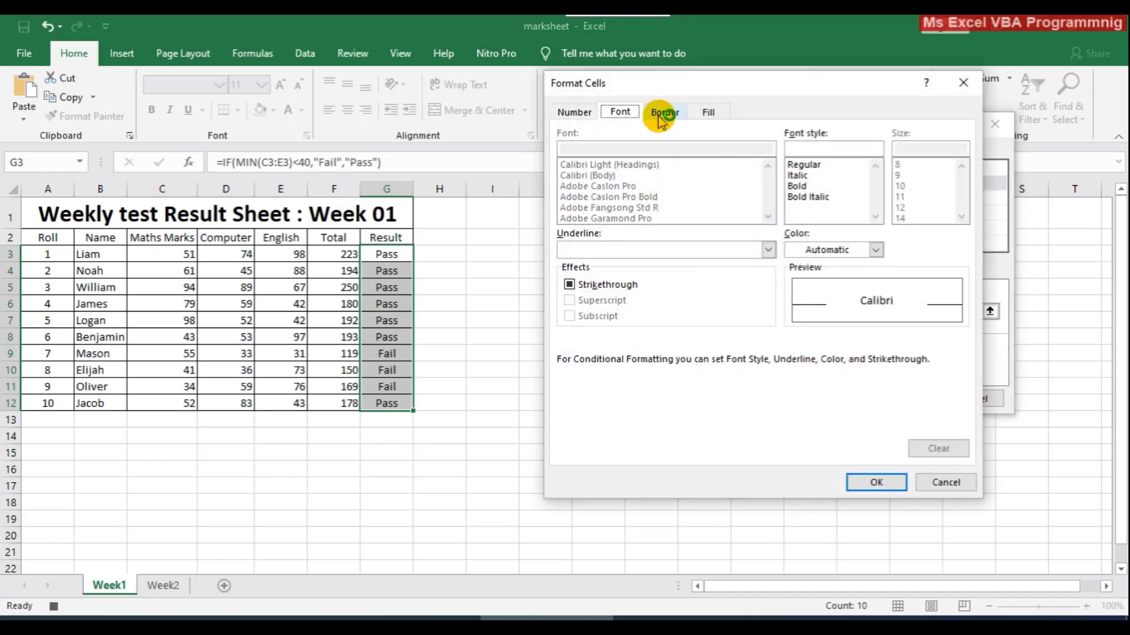
click(633, 114)
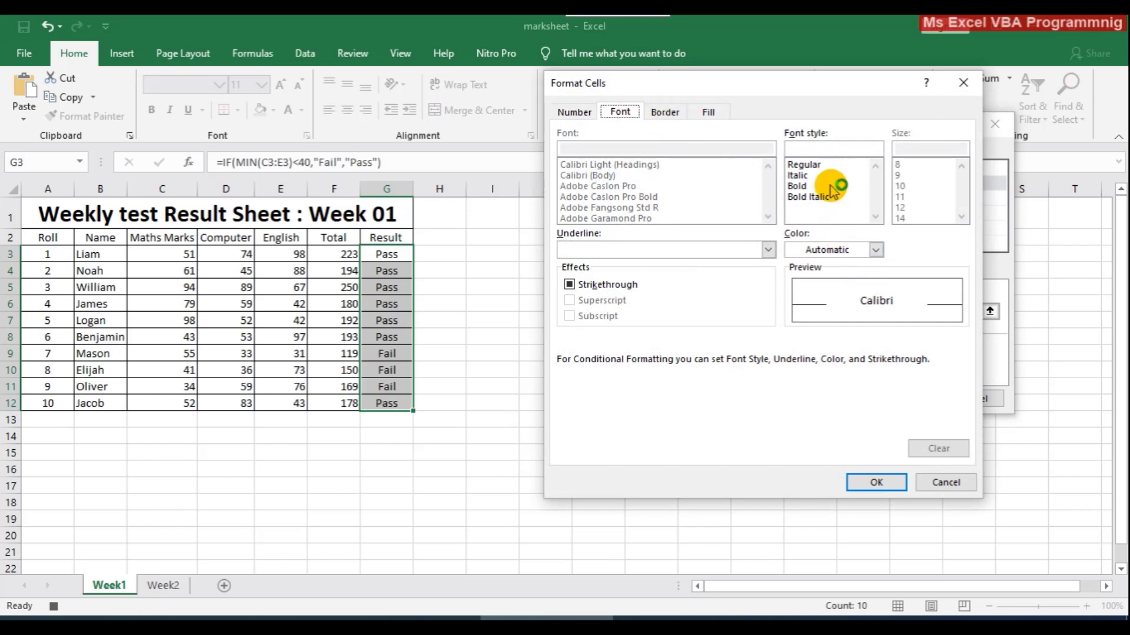
click(840, 251)
click(792, 309)
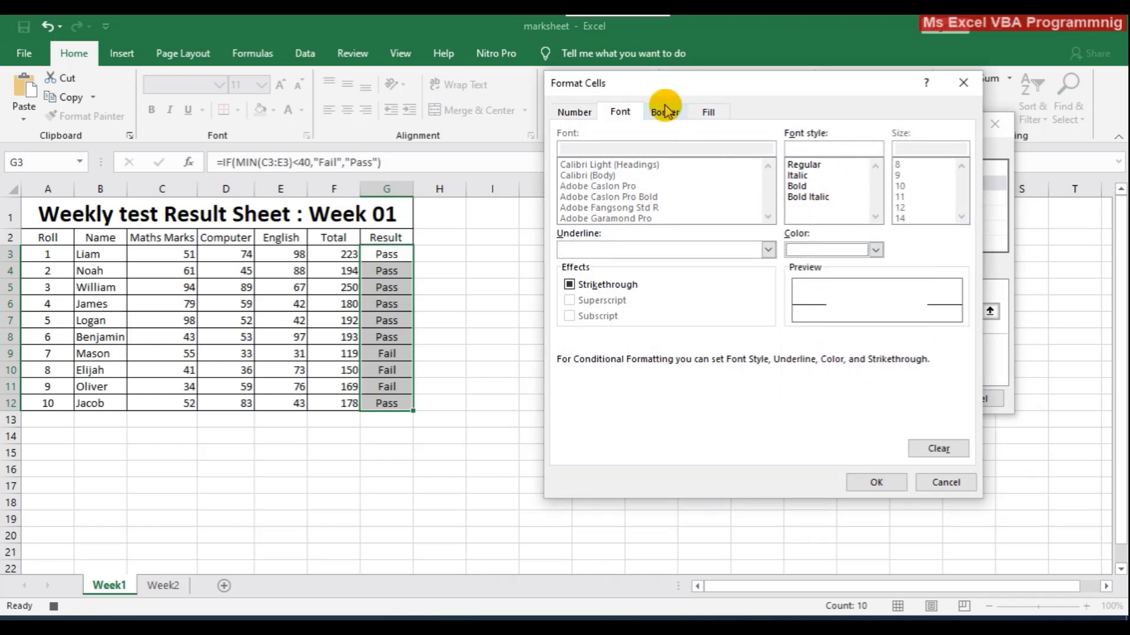
click(708, 112)
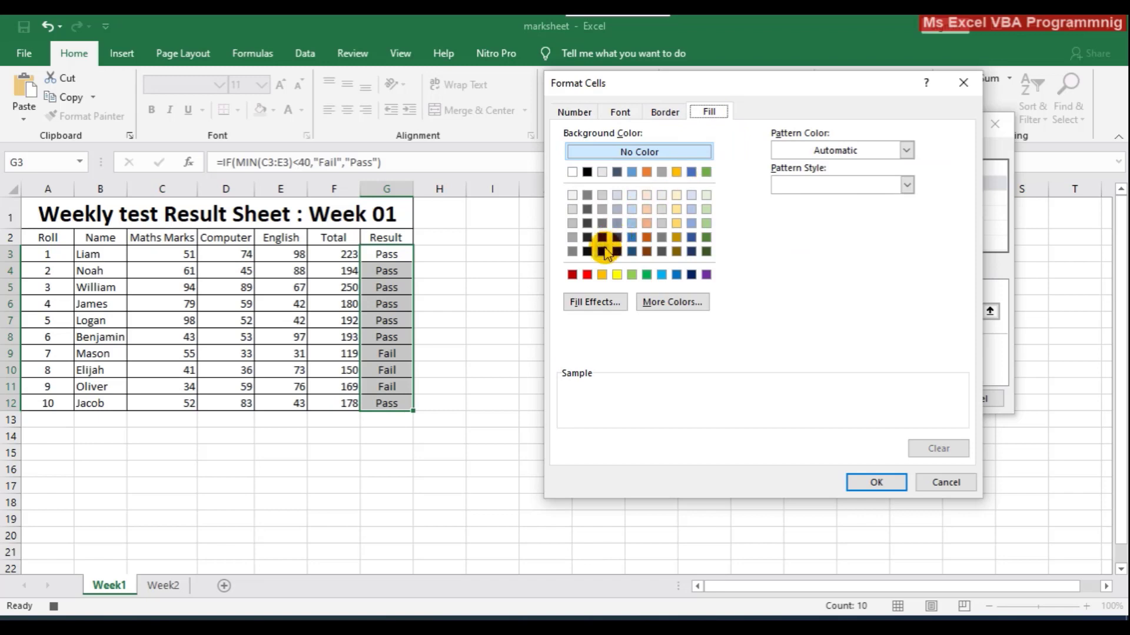
click(570, 275)
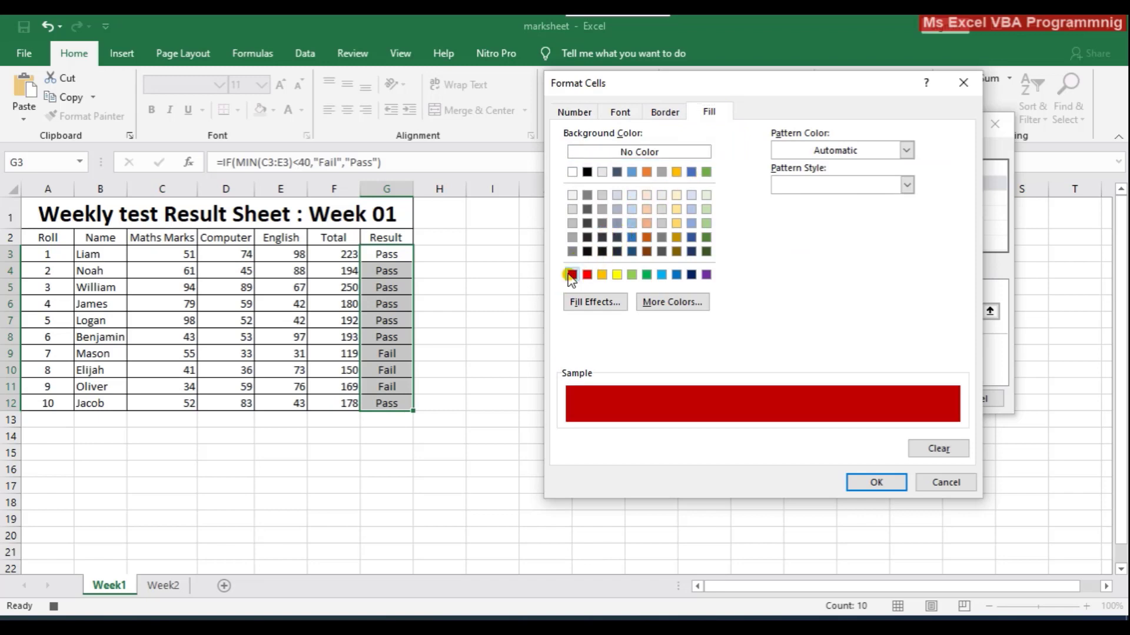
click(864, 484)
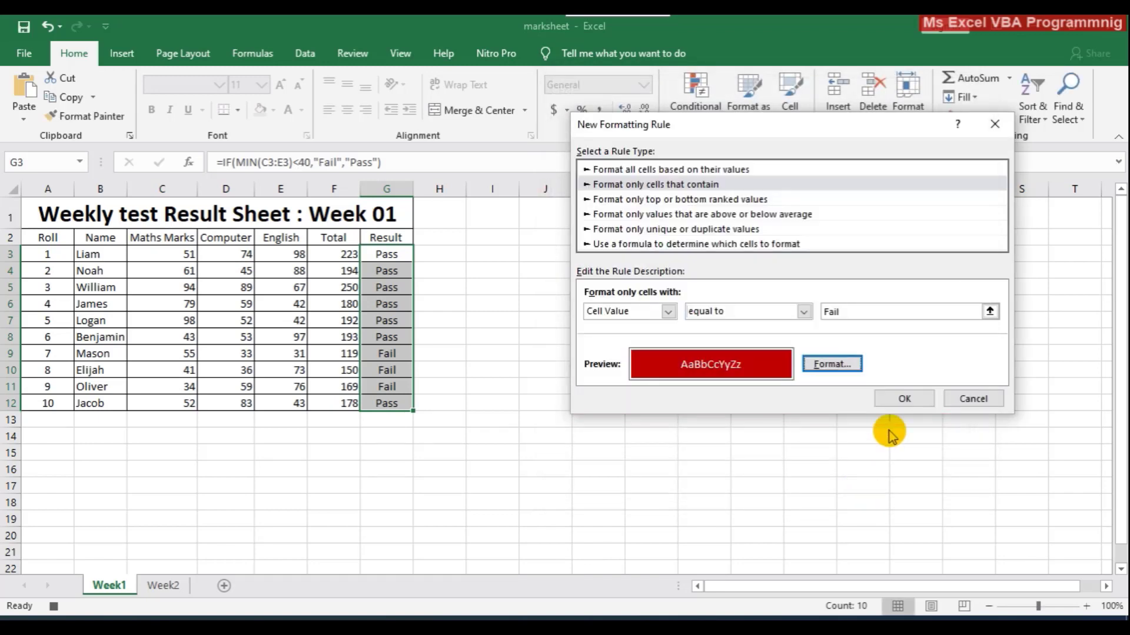
click(898, 396)
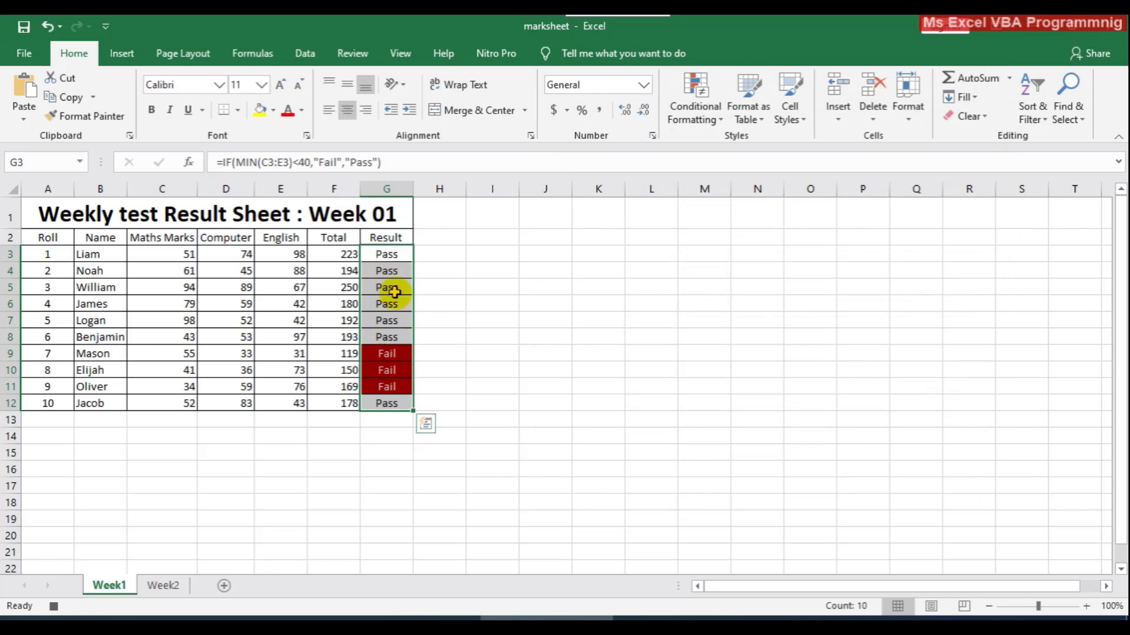
Change the first student's Maths mark in C3 to 12 to test the result formatting.
click(385, 353)
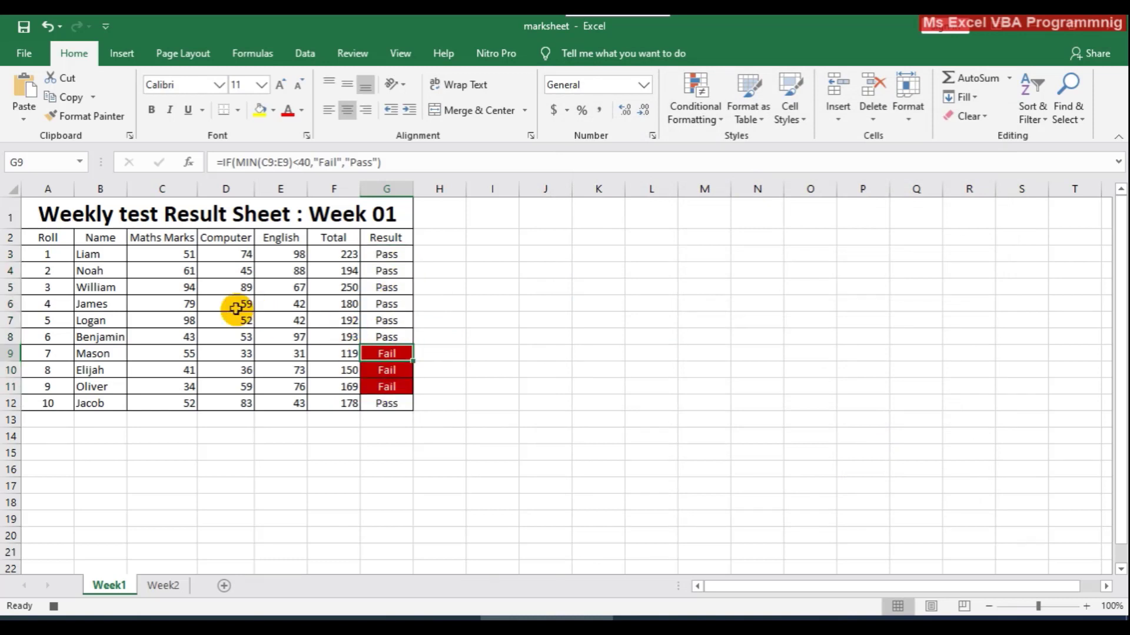
click(175, 254)
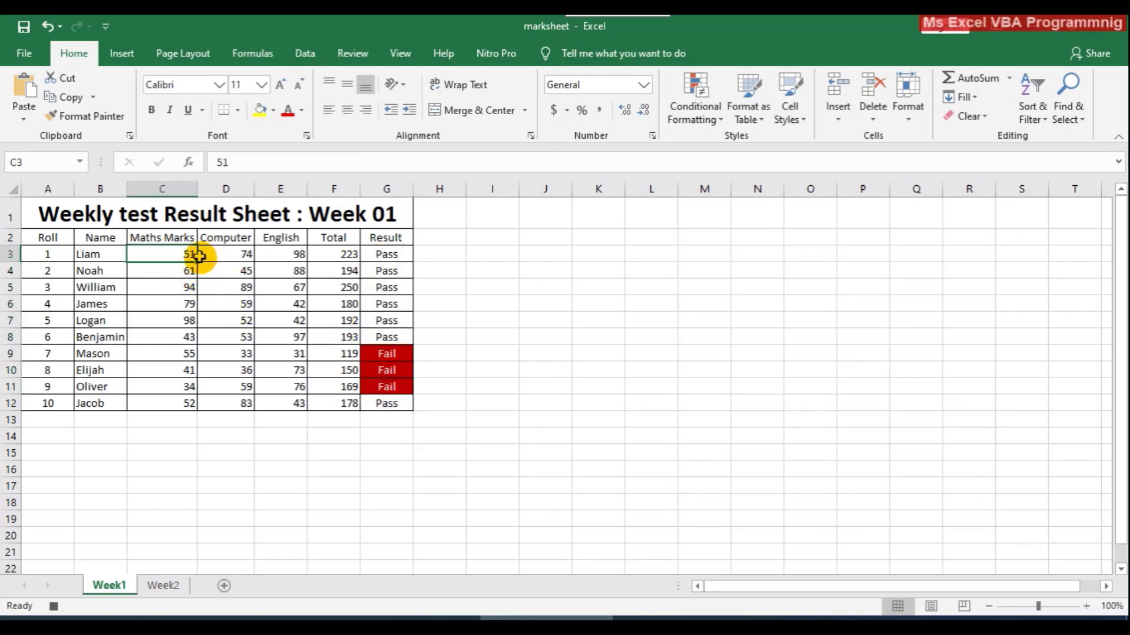
text(12)
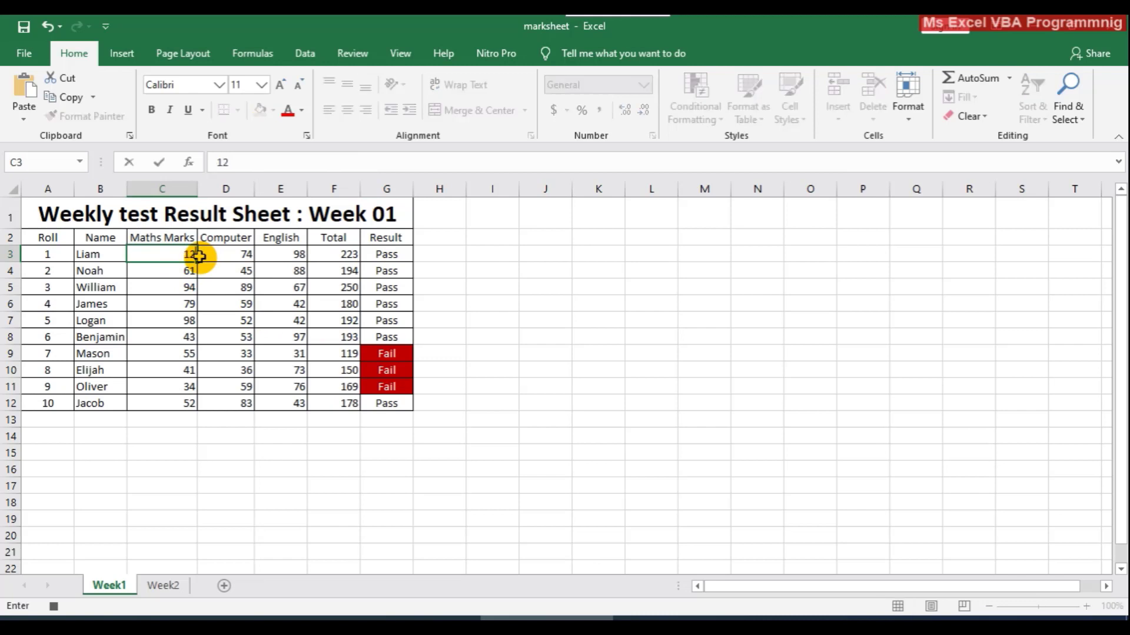
key(Return)
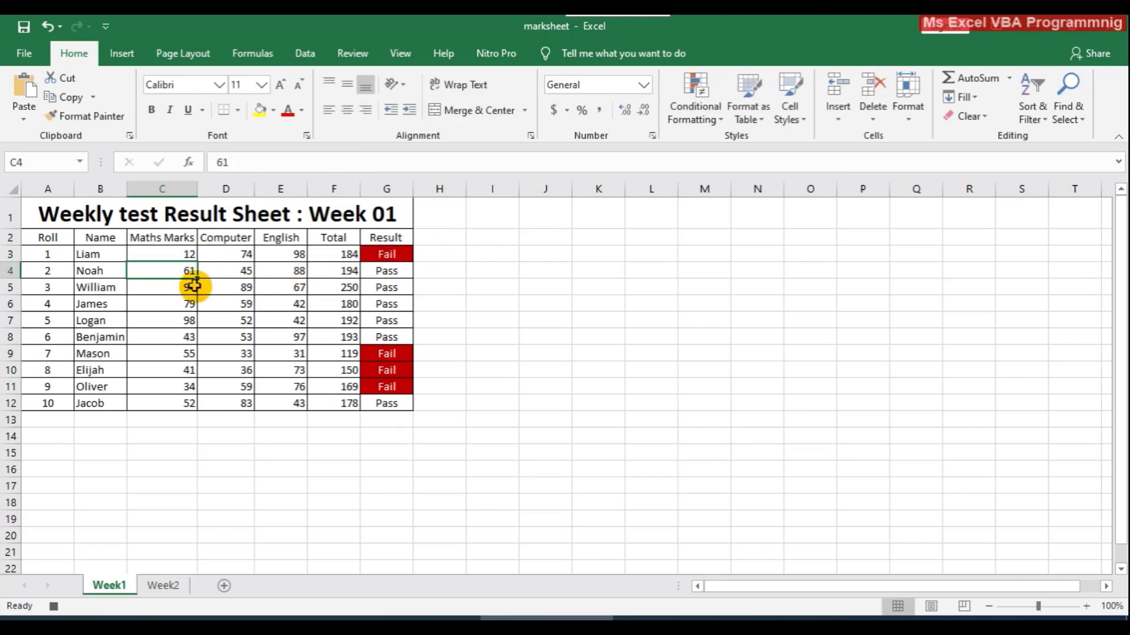
Return to cell A3 on the Week1 sheet and stop recording the macro.
click(50, 256)
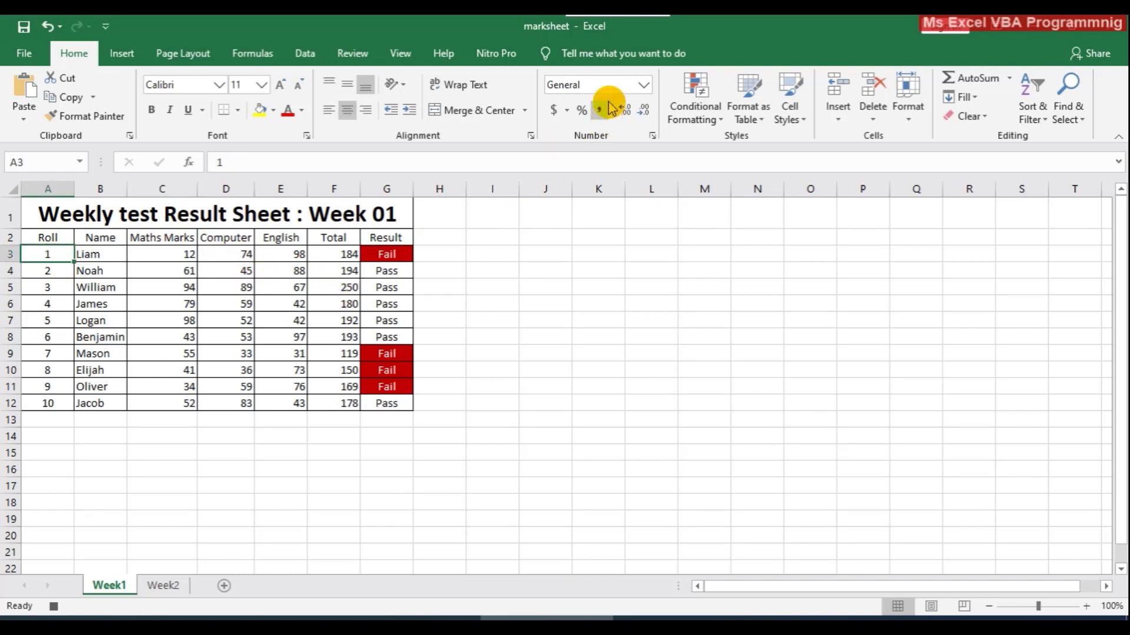
click(400, 53)
click(852, 98)
click(861, 159)
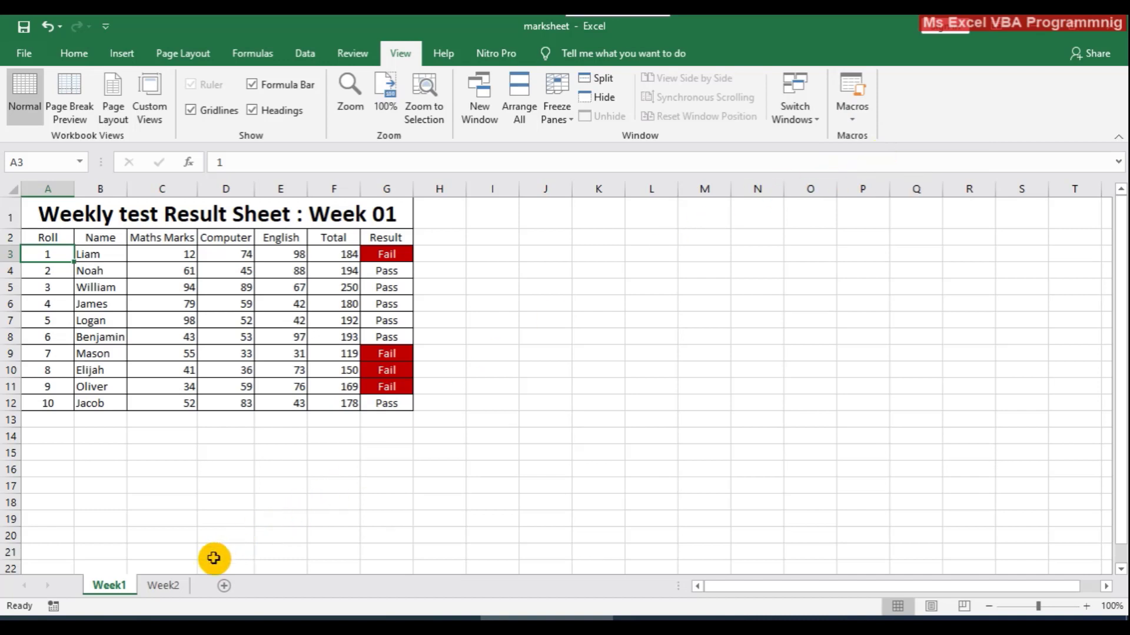
Copy the student names in B3:B12 of the Week1 sheet into the Name column of Week2, starting at B3.
click(169, 588)
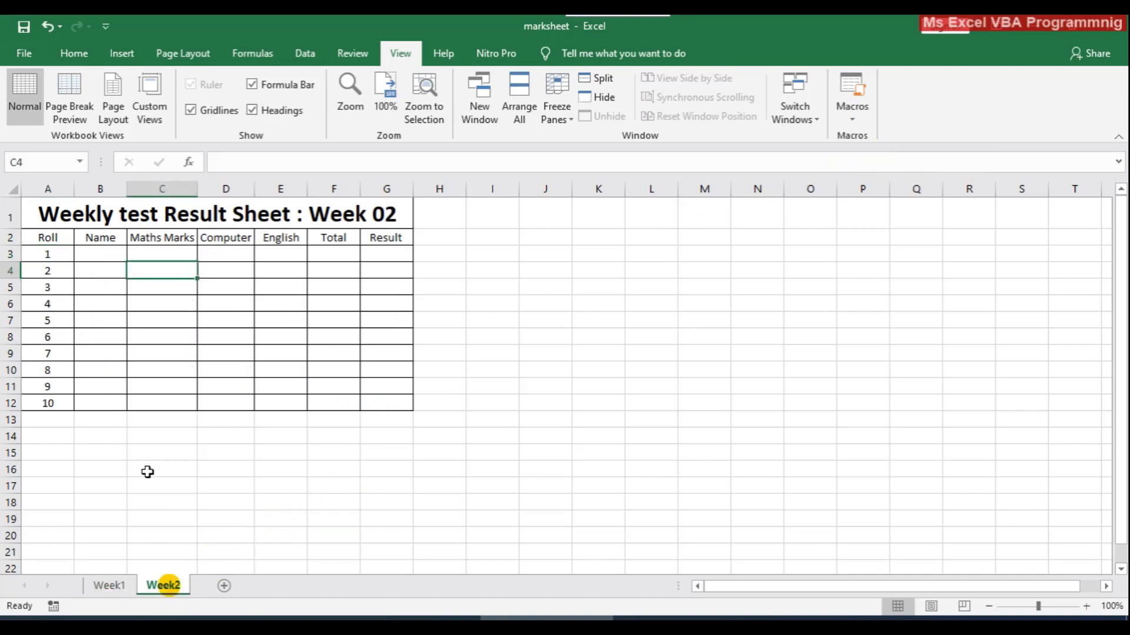
click(102, 584)
drag(88, 255, 86, 406)
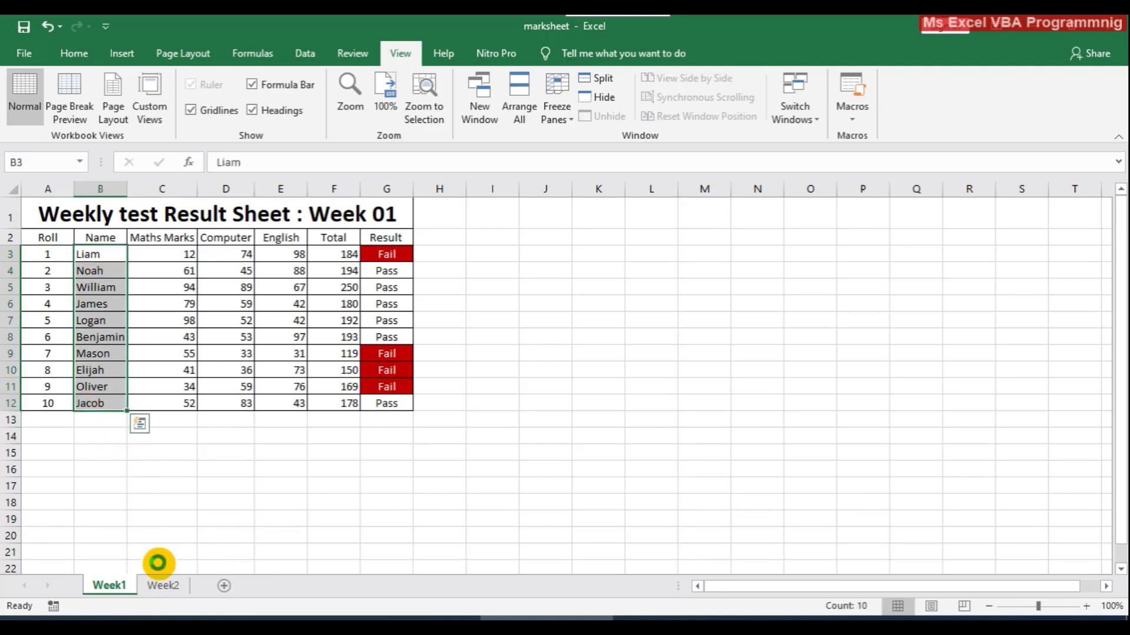
key(ctrl+c)
click(163, 586)
click(115, 260)
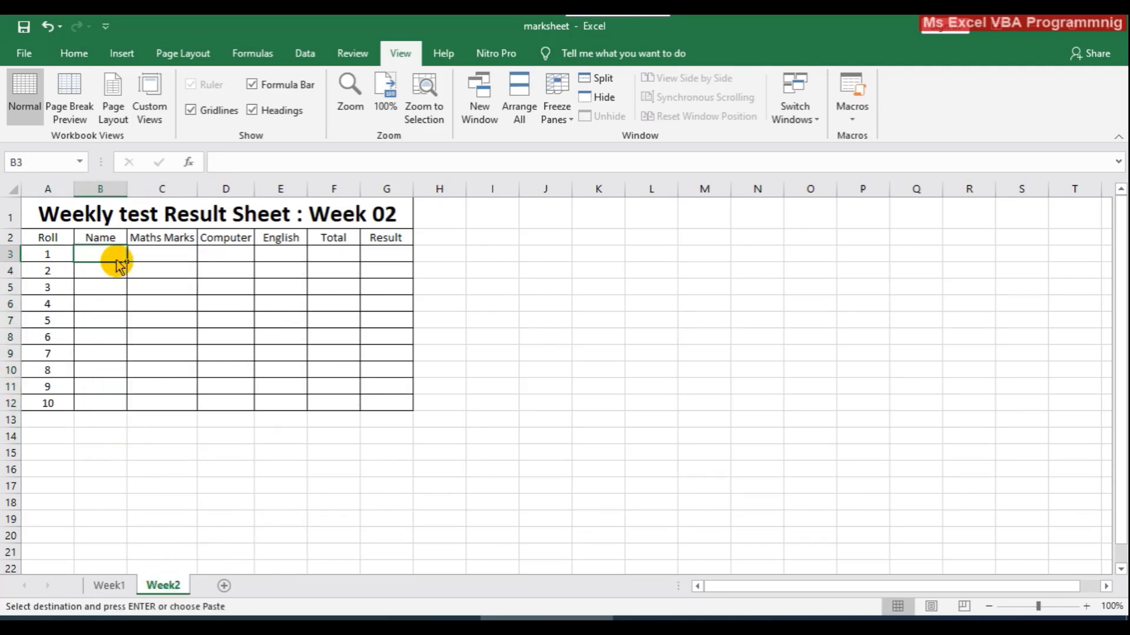
key(ctrl+v)
Paste the prepared Maths, Computer and English marks into C3:E12 of the Week2 sheet.
click(161, 256)
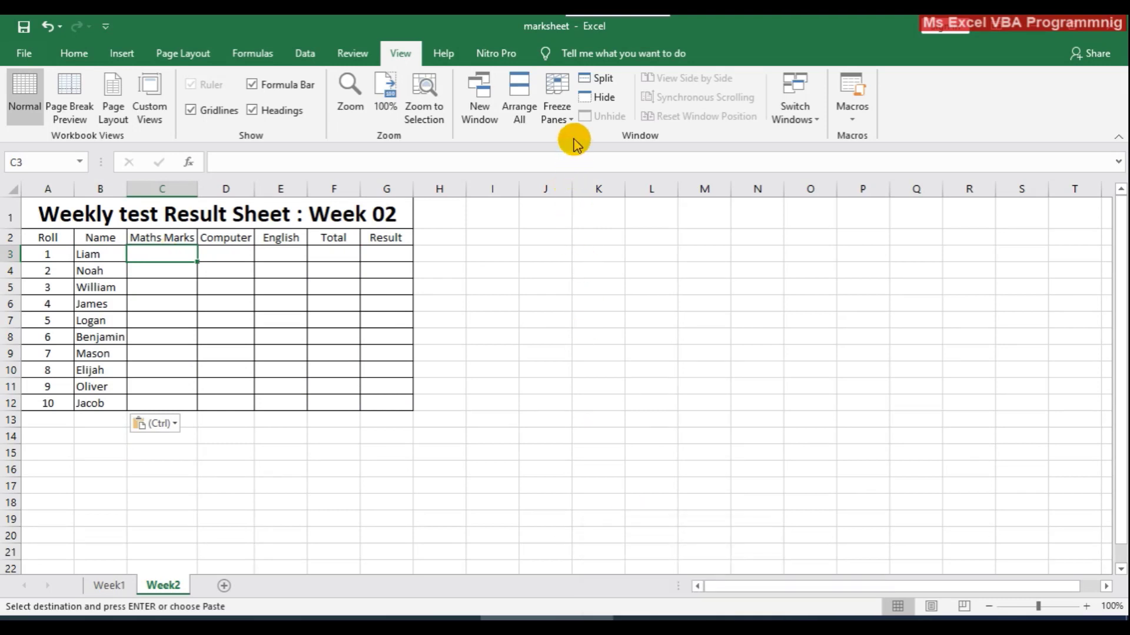
key(ctrl+v)
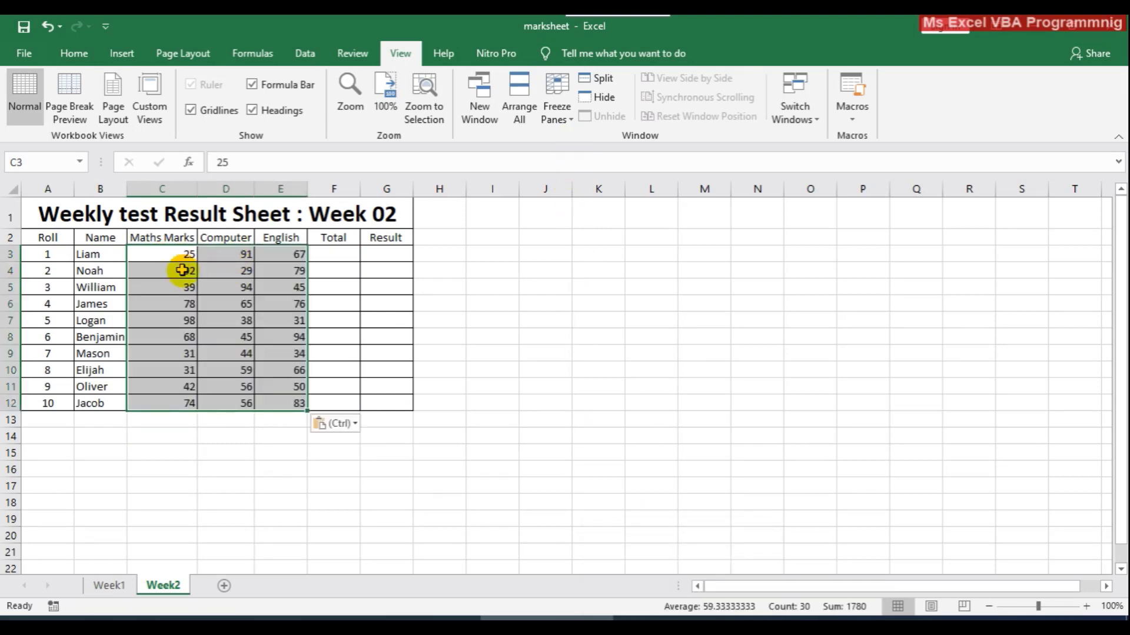
click(237, 288)
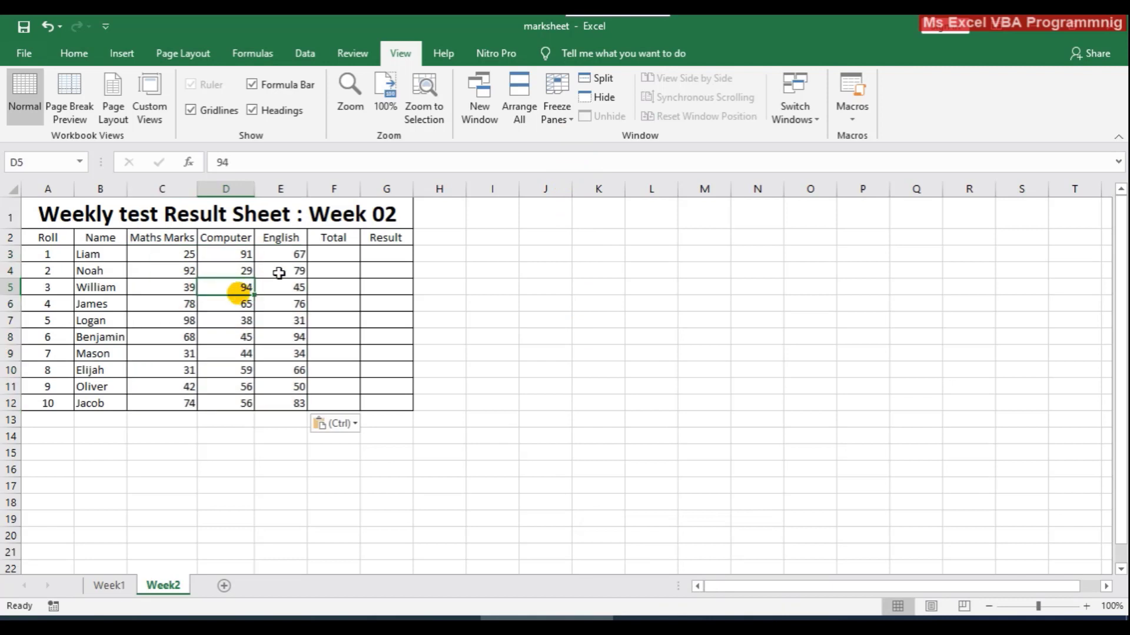
click(341, 254)
click(388, 254)
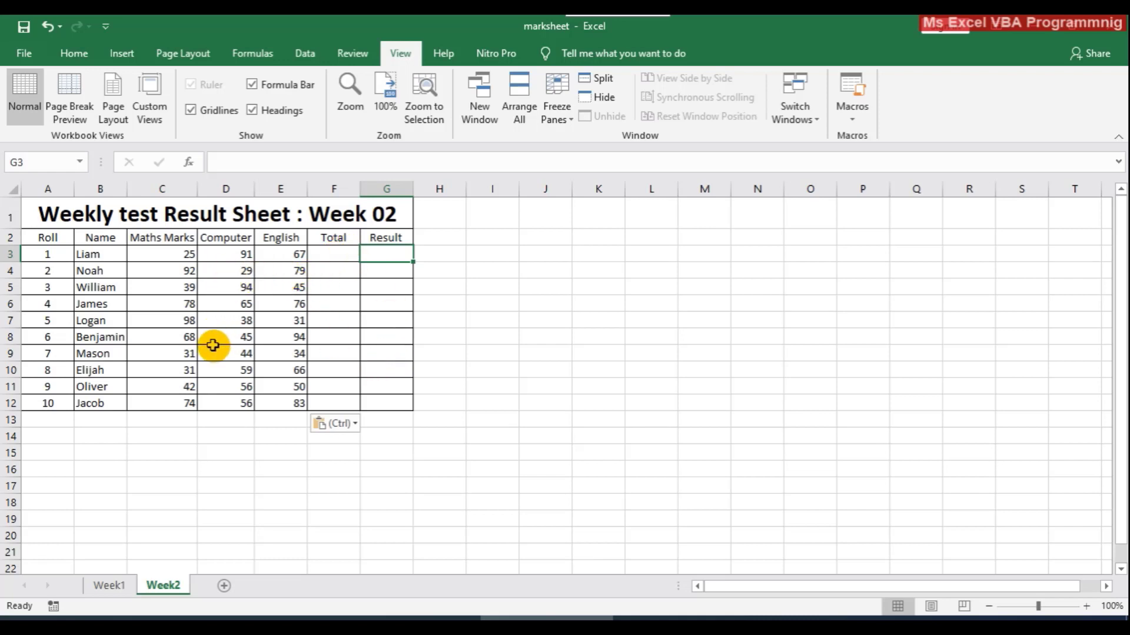
Check the macro's starting cell A3 on the Week1 sheet and return to Week2.
click(109, 585)
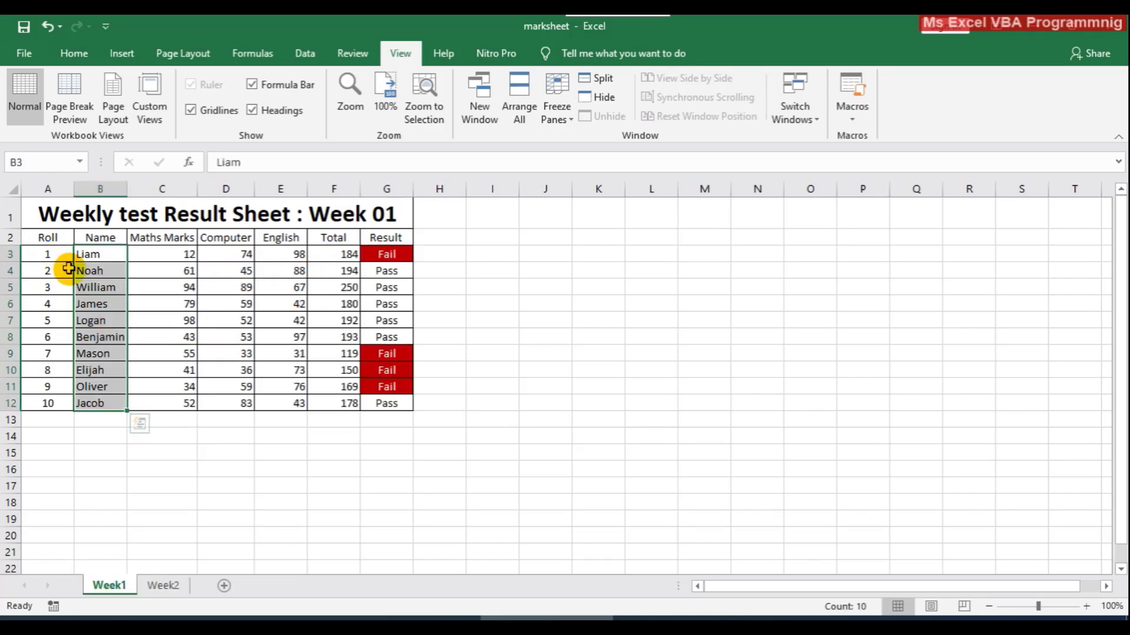
click(48, 254)
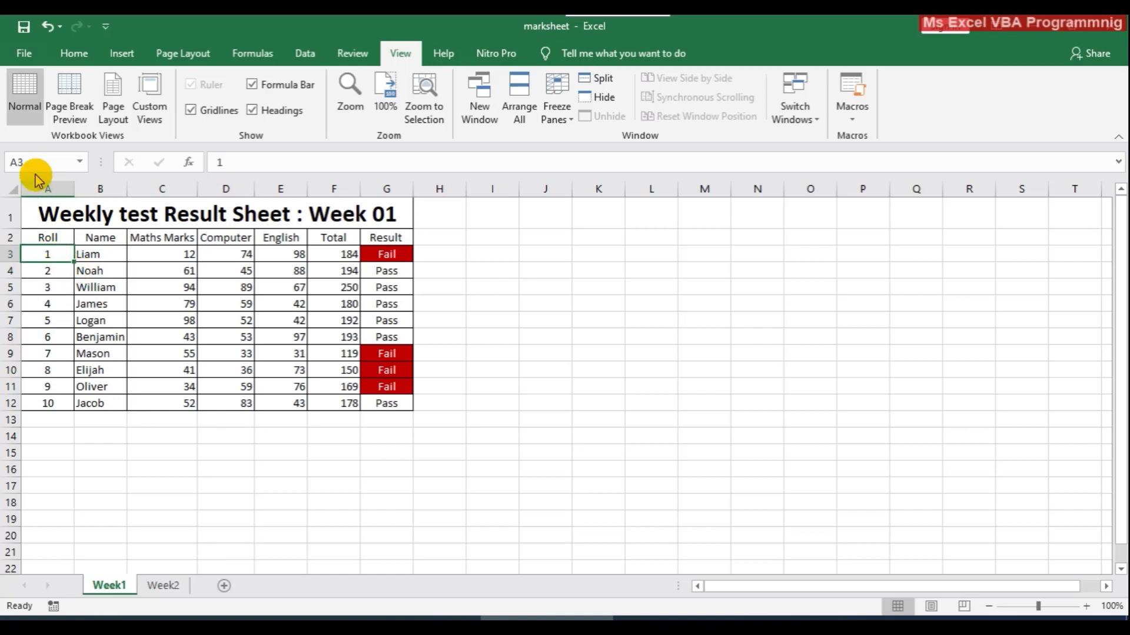
click(163, 585)
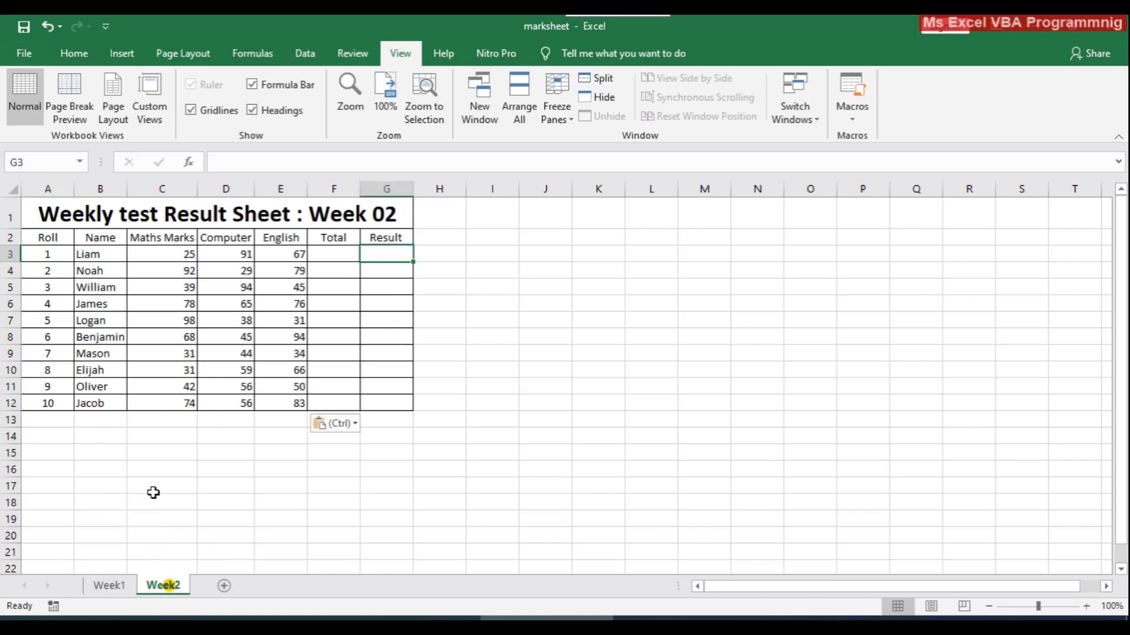
Run the CalcMarks macro from cell A3 of the Week2 sheet to fill in the totals and results.
click(49, 253)
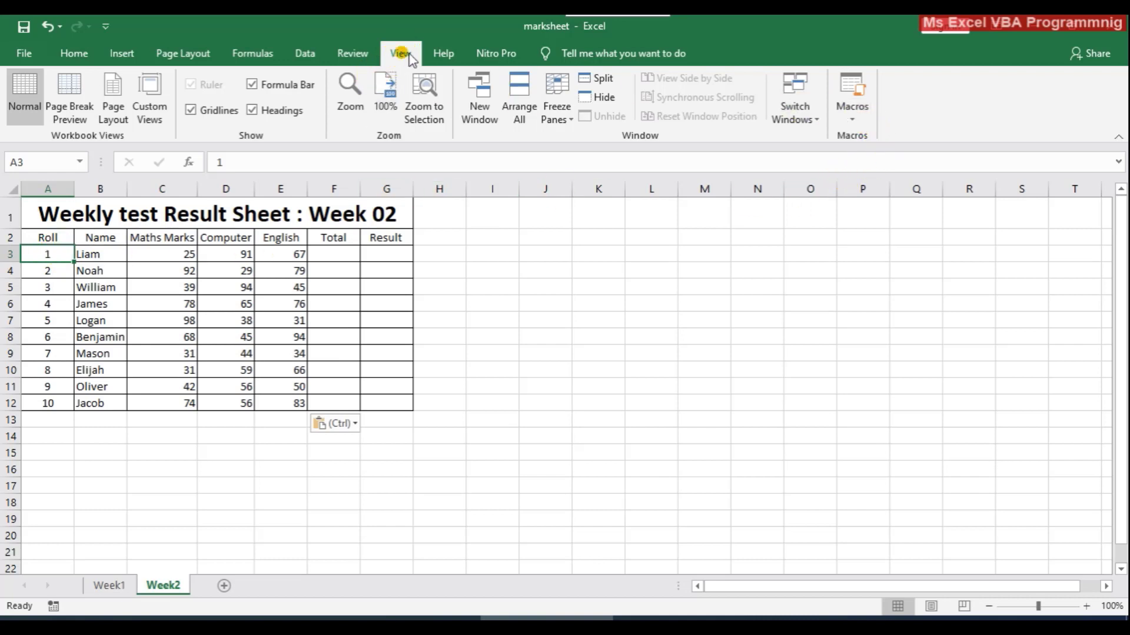
click(853, 121)
click(882, 141)
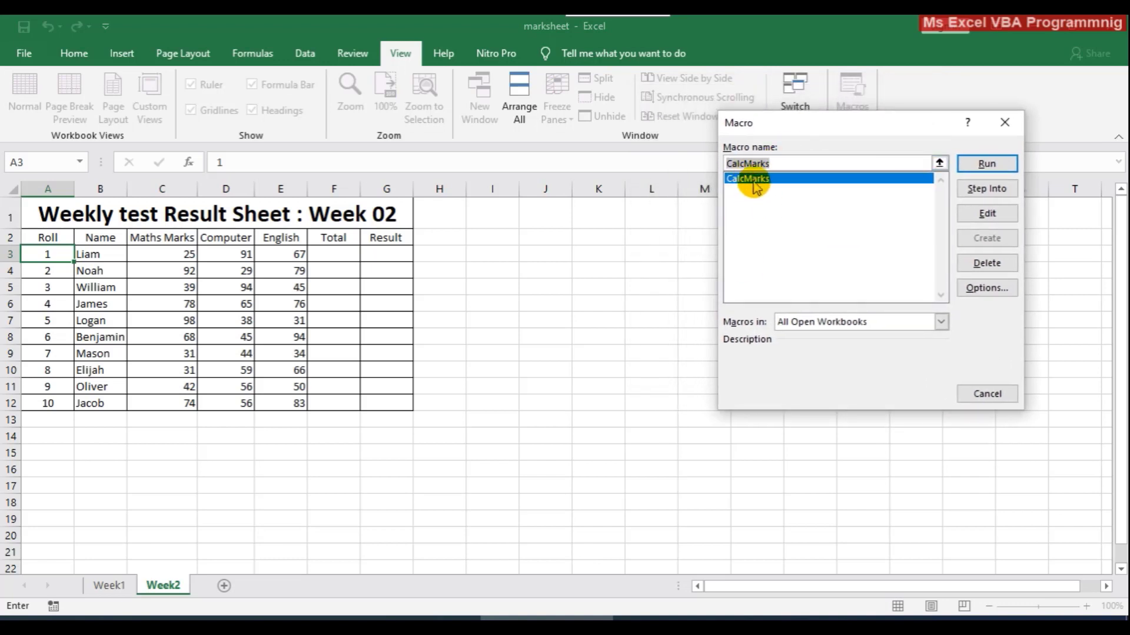
click(987, 164)
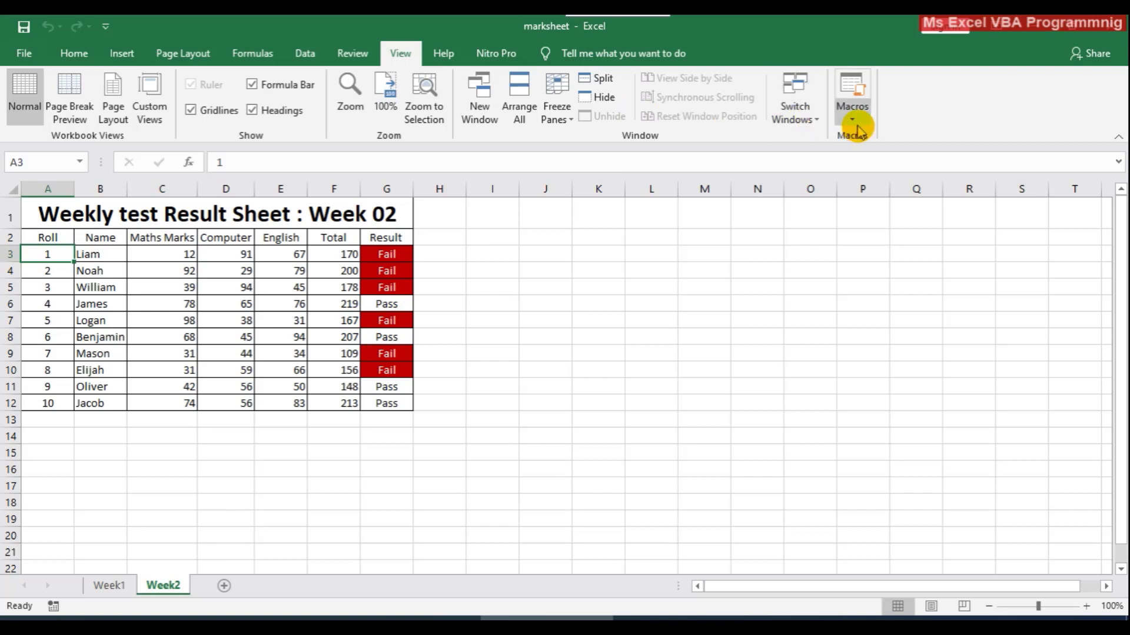
Clear the Total and Result values in F3:G12 of the Week2 sheet.
click(853, 105)
click(247, 328)
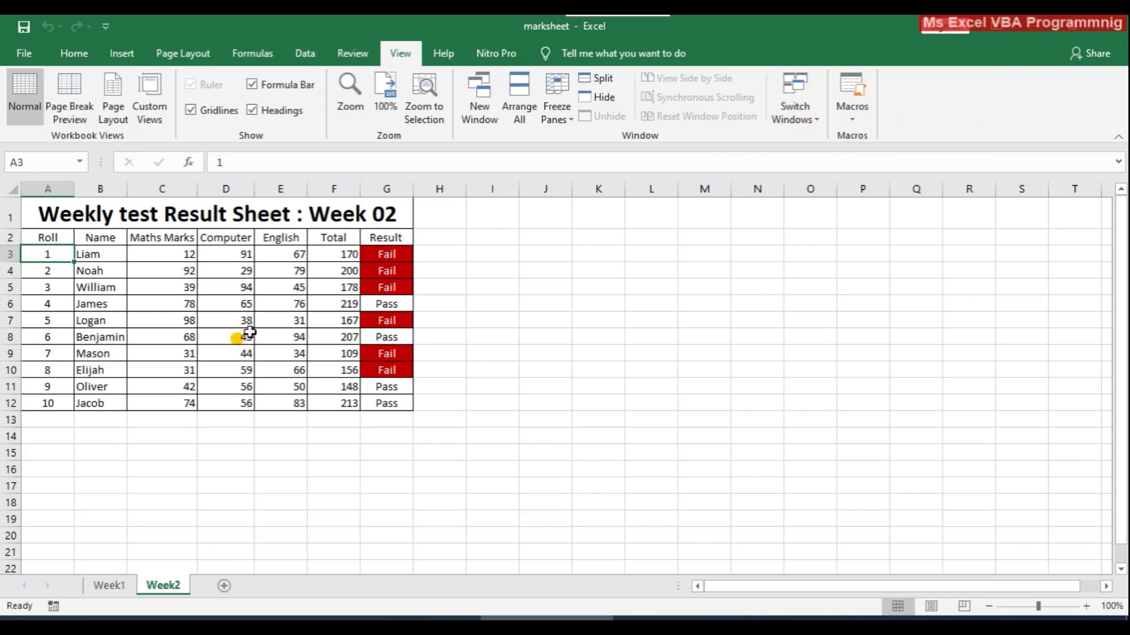
drag(345, 253, 379, 406)
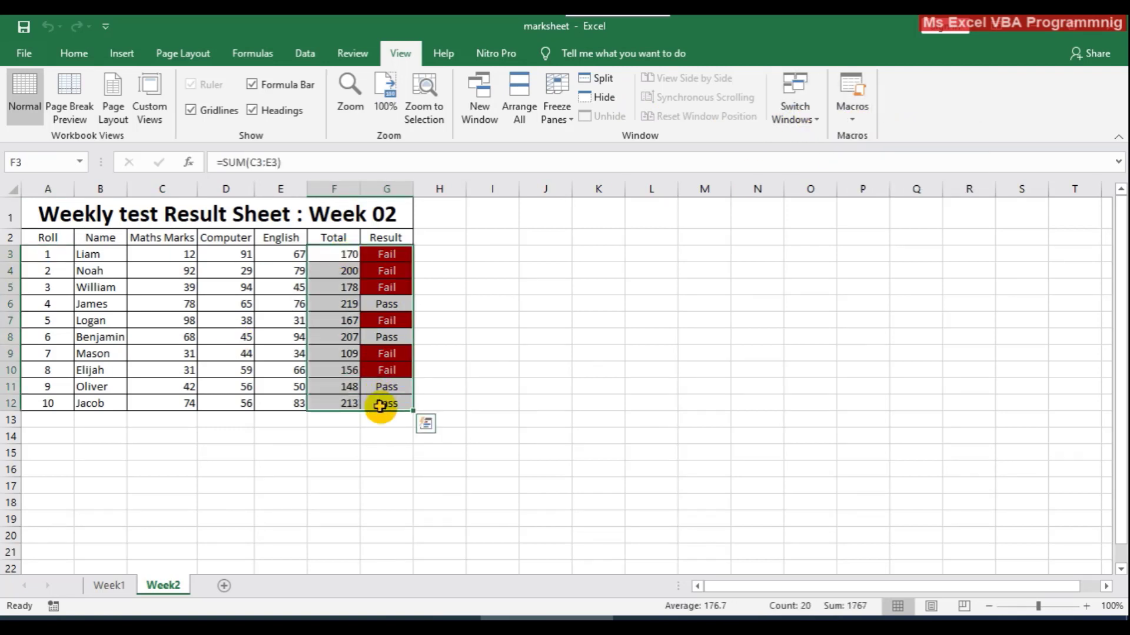
key(Delete)
Rerun the CalcMarks macro from cell A3 to refill the Total and Result columns of Week2.
click(91, 253)
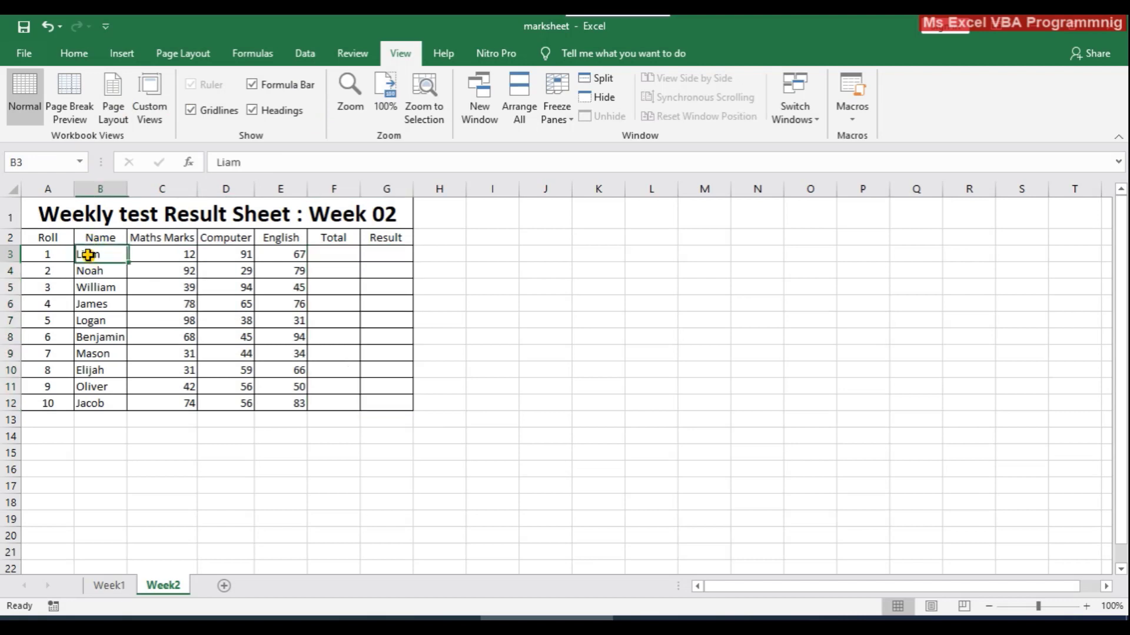
click(48, 259)
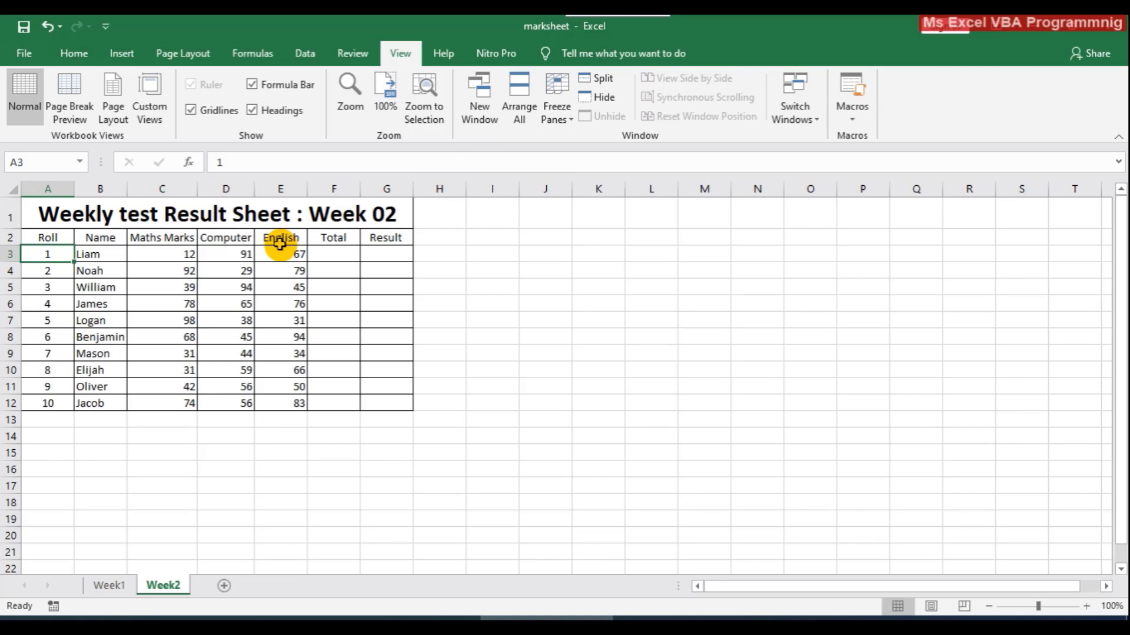
key(ctrl+m)
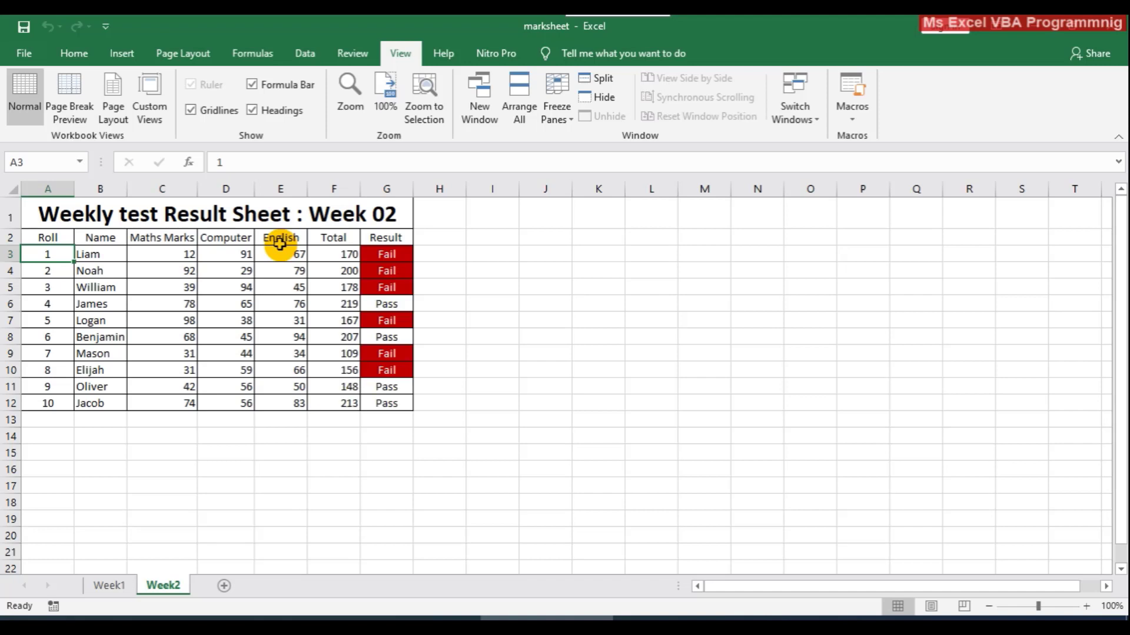